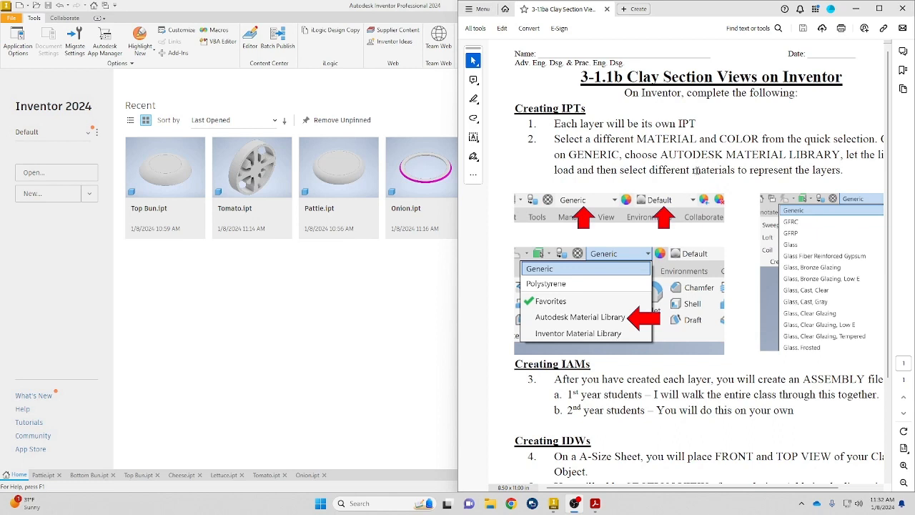
Switch to Inventor and open the Top Bun part.
{"action": "scroll", "coordinate": [704, 244], "scroll_direction": "down", "scroll_amount": 2}
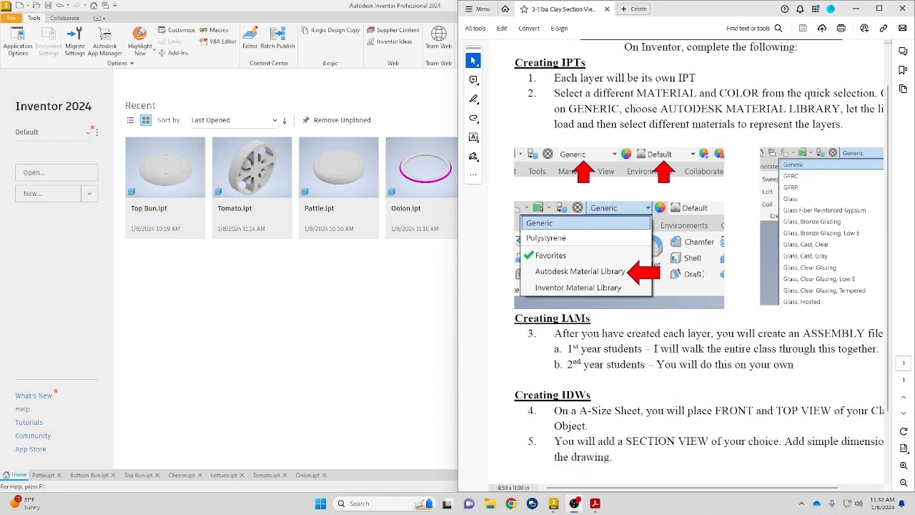
{"action": "scroll", "coordinate": [704, 279], "scroll_direction": "up", "scroll_amount": 2}
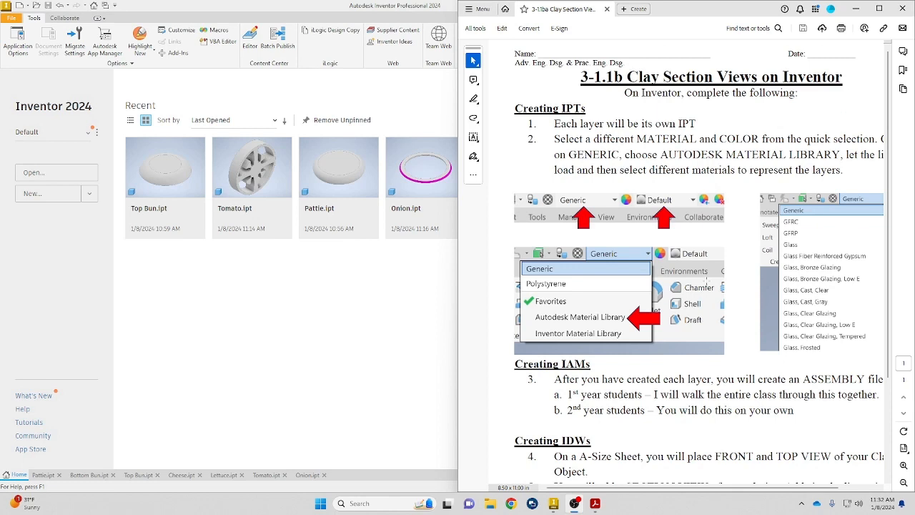
{"action": "left_click", "coordinate": [368, 291]}
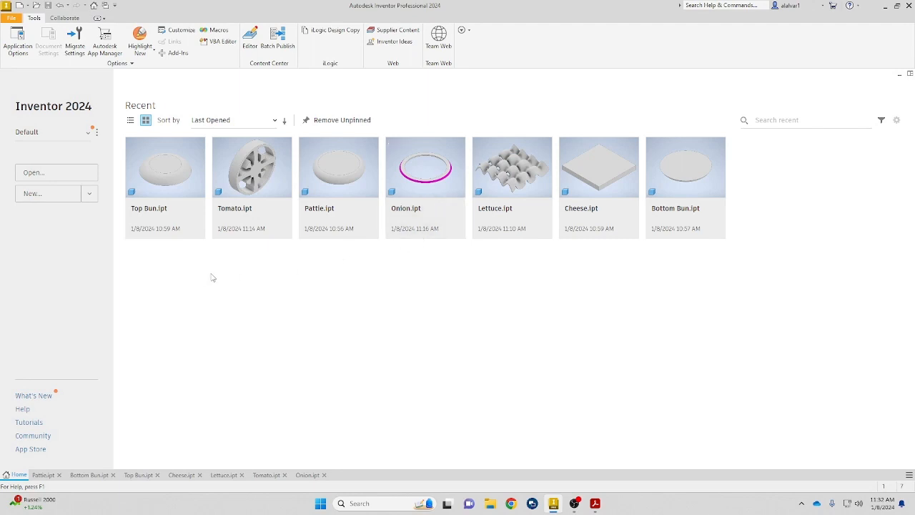
{"action": "left_click", "coordinate": [160, 185]}
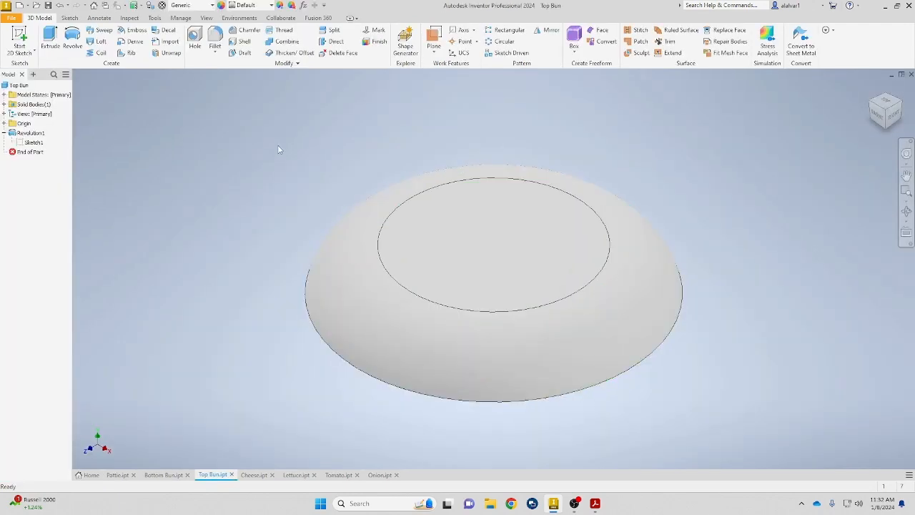
{"action": "left_click", "coordinate": [242, 6]}
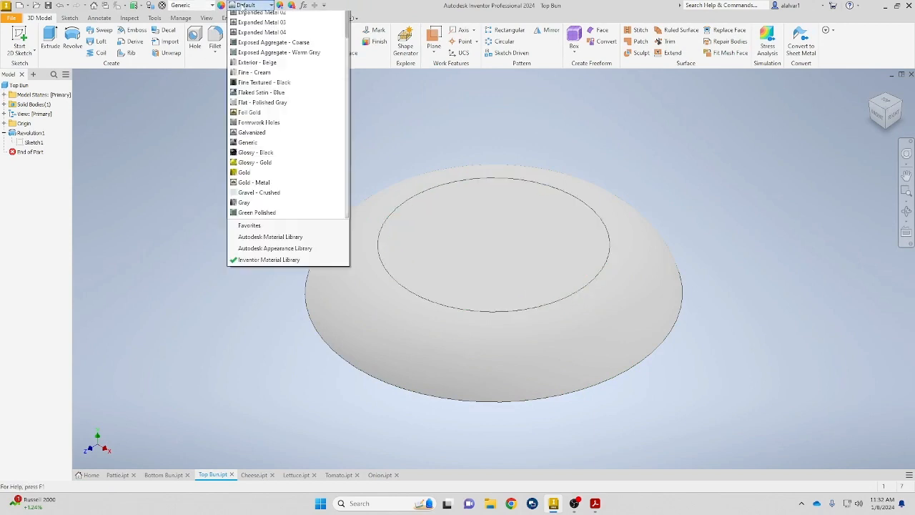
{"action": "left_click", "coordinate": [425, 95]}
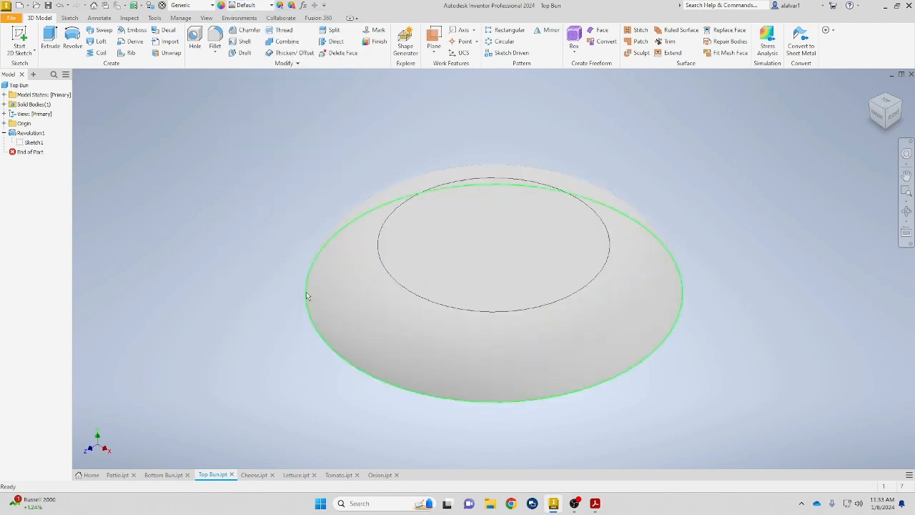
{"action": "mouse_move", "coordinate": [489, 300]}
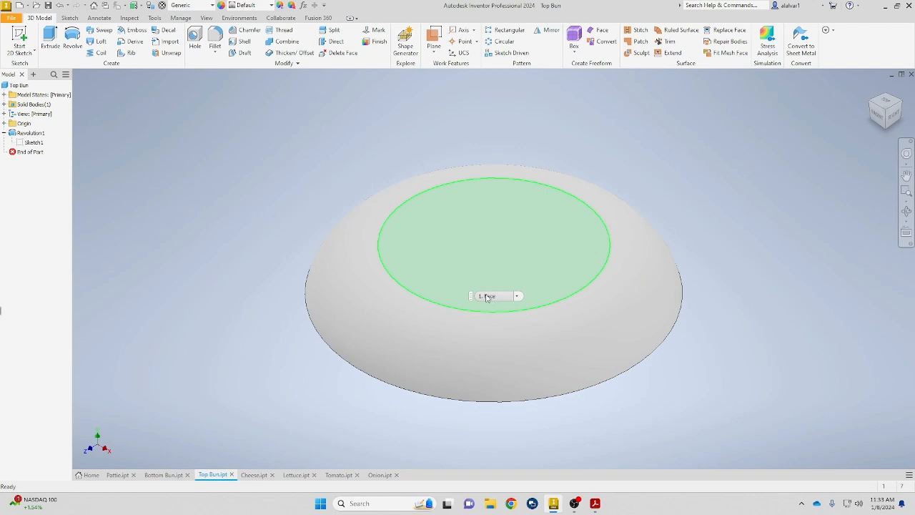
Assign Aluminum 6061, Welded from the Autodesk Material Library to the top bun and set its appearance to Beige.
{"action": "left_click", "coordinate": [211, 6]}
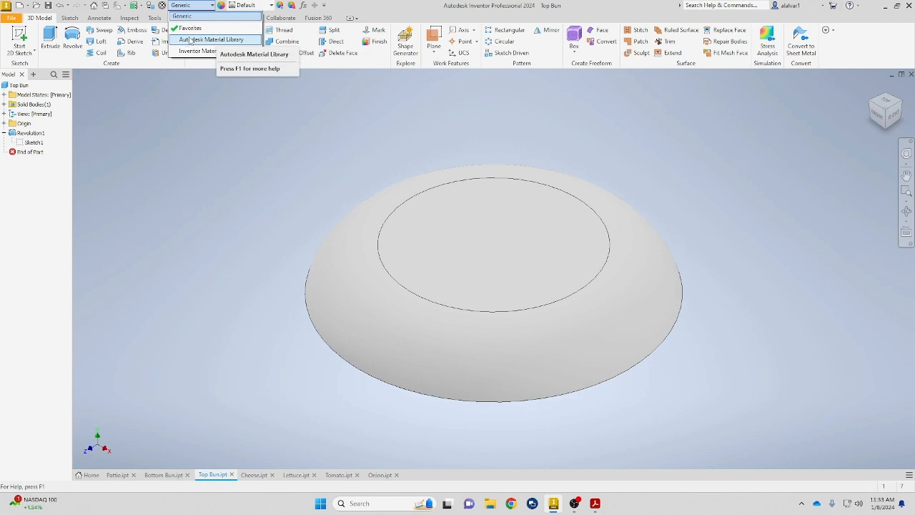
{"action": "left_click", "coordinate": [164, 156]}
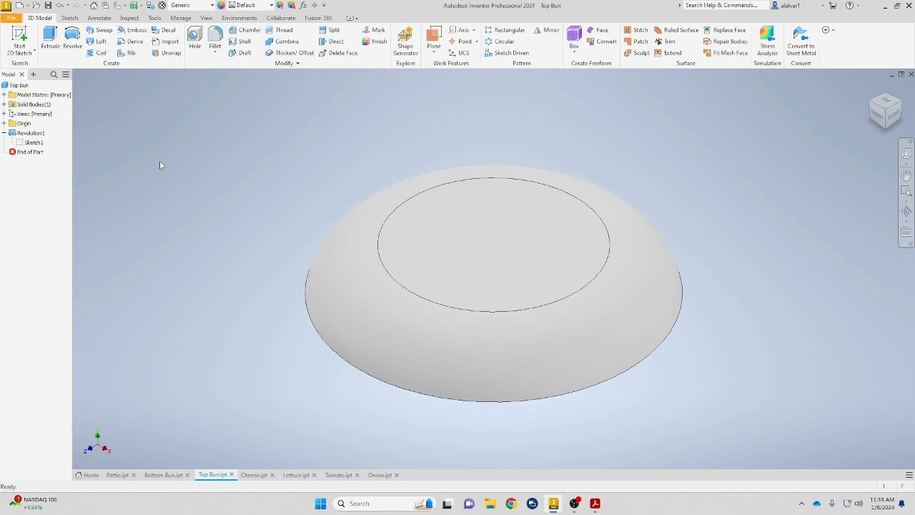
{"action": "left_click", "coordinate": [200, 9]}
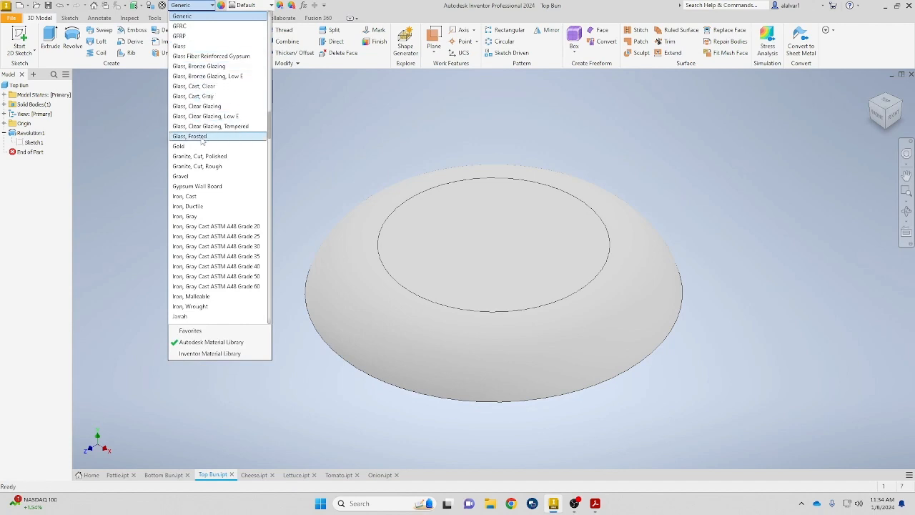
{"action": "scroll", "coordinate": [204, 205], "scroll_direction": "down", "scroll_amount": 15}
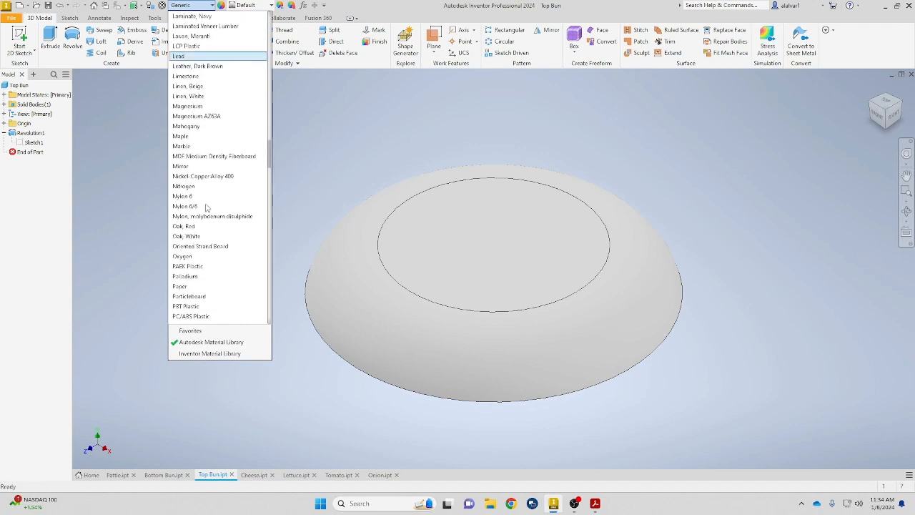
{"action": "scroll", "coordinate": [206, 207], "scroll_direction": "down", "scroll_amount": 7}
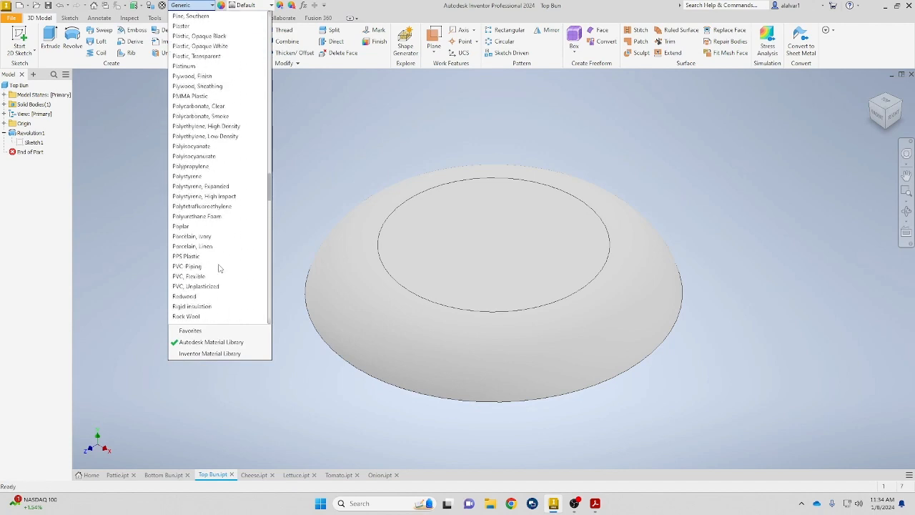
{"action": "scroll", "coordinate": [220, 268], "scroll_direction": "up", "scroll_amount": 20}
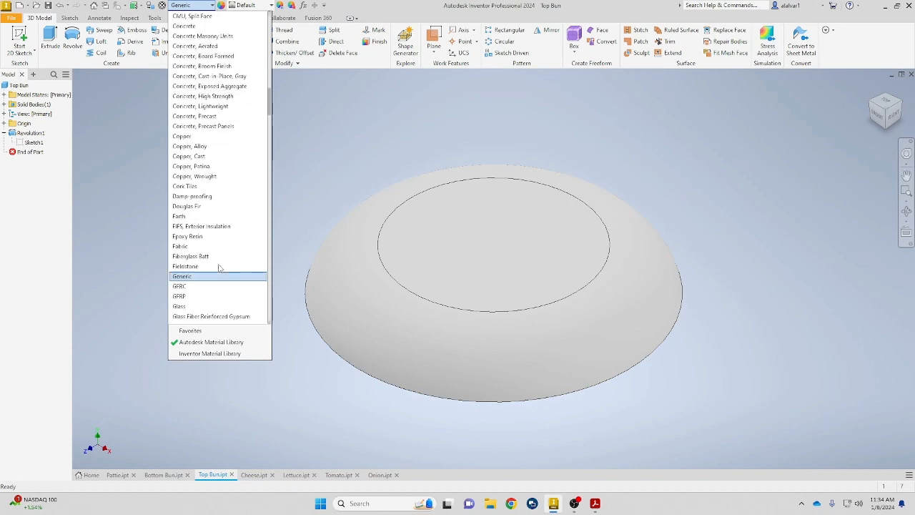
{"action": "scroll", "coordinate": [220, 268], "scroll_direction": "up", "scroll_amount": 20}
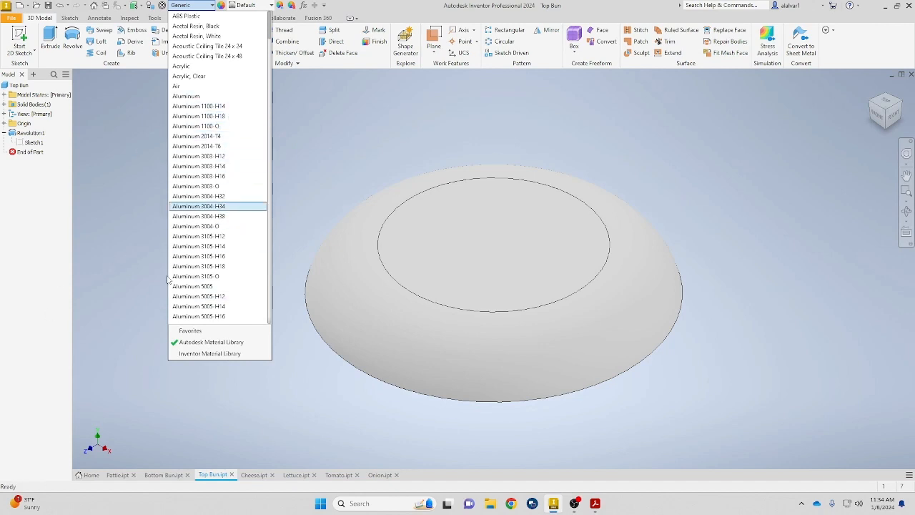
{"action": "scroll", "coordinate": [214, 275], "scroll_direction": "down", "scroll_amount": 7}
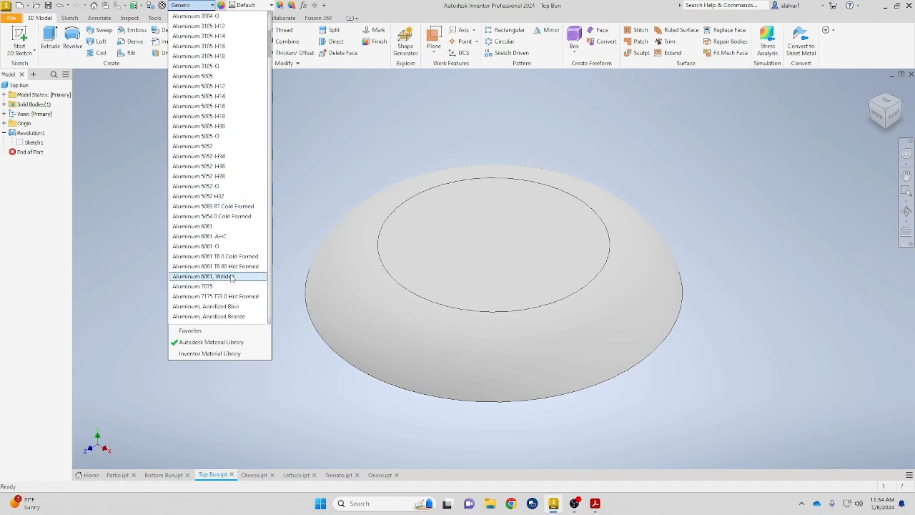
{"action": "left_click", "coordinate": [231, 277]}
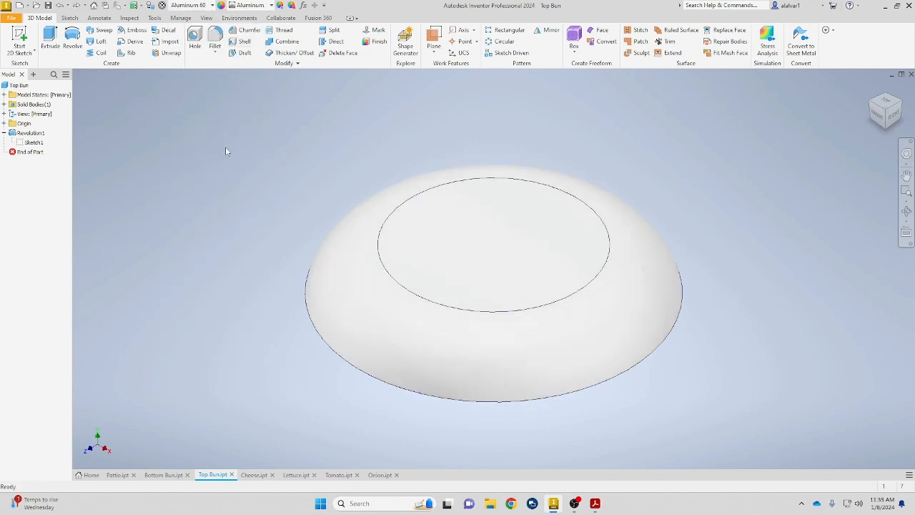
{"action": "left_click", "coordinate": [243, 5]}
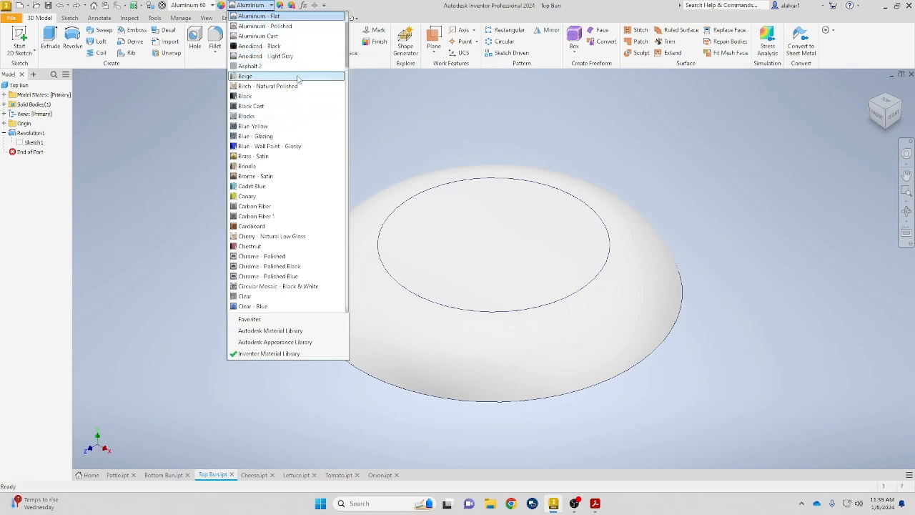
{"action": "left_click", "coordinate": [298, 76]}
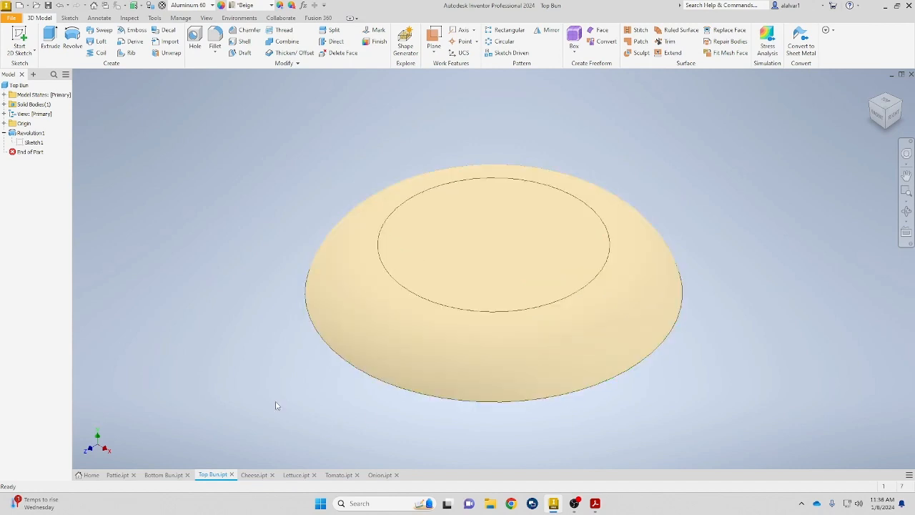
Look through the open Bottom Bun, Pattie, Cheese, Lettuce, Tomato and Onion parts.
{"action": "left_click", "coordinate": [161, 475]}
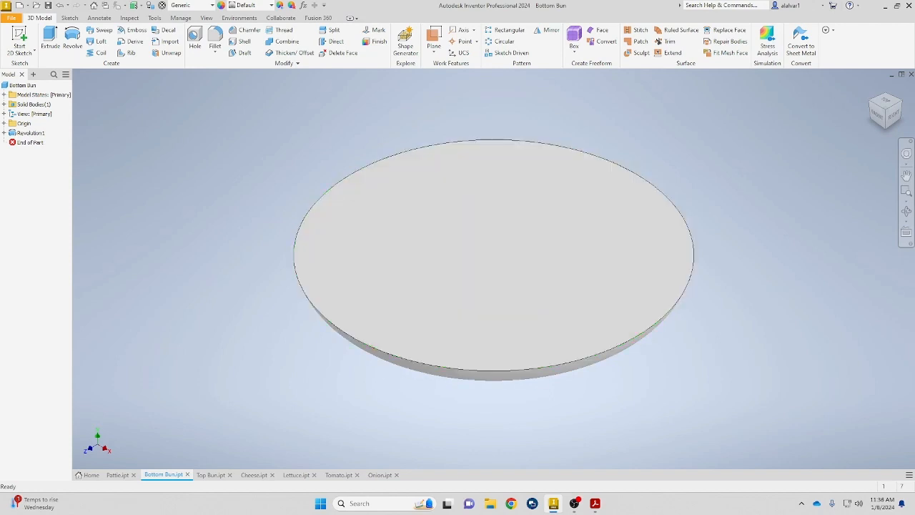
{"action": "left_click", "coordinate": [119, 476]}
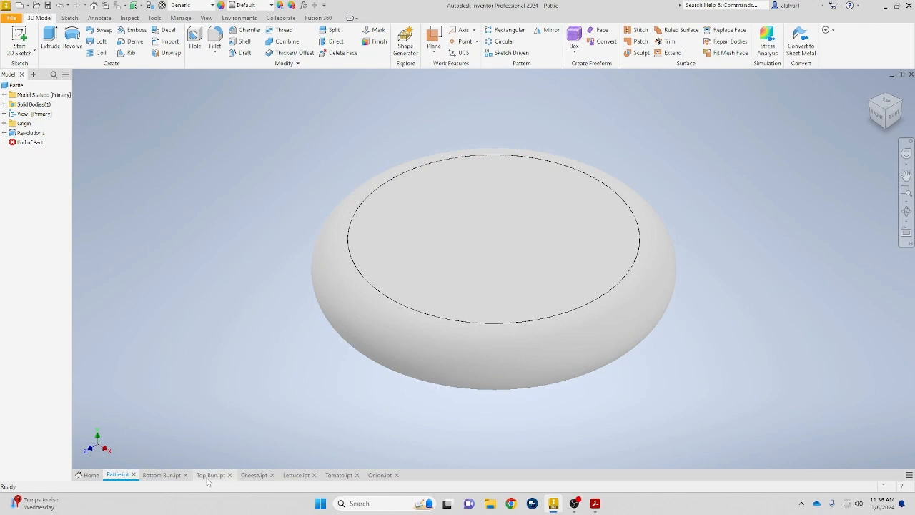
{"action": "left_click", "coordinate": [254, 475]}
{"action": "left_click", "coordinate": [296, 475]}
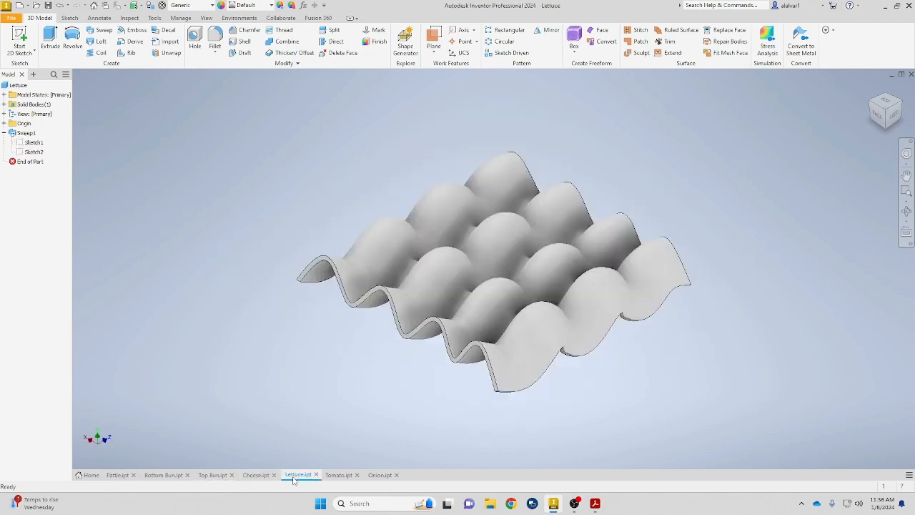
{"action": "left_click", "coordinate": [347, 475]}
{"action": "left_click", "coordinate": [383, 474]}
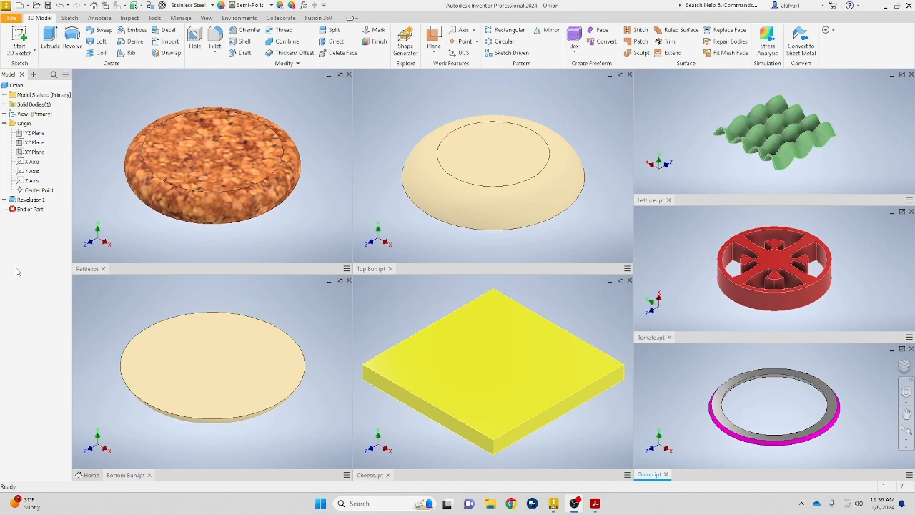
Create a new assembly from the Standard.iam template.
{"action": "left_click", "coordinate": [158, 296]}
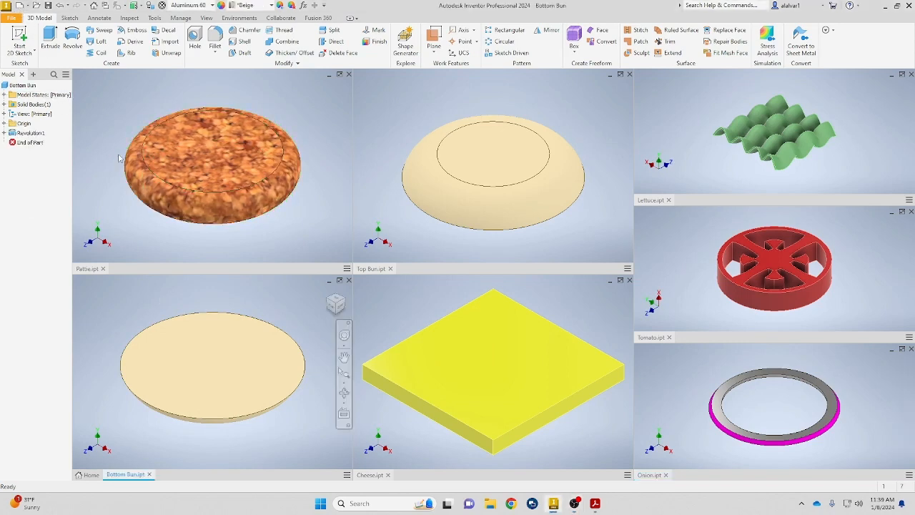
{"action": "left_click", "coordinate": [19, 6]}
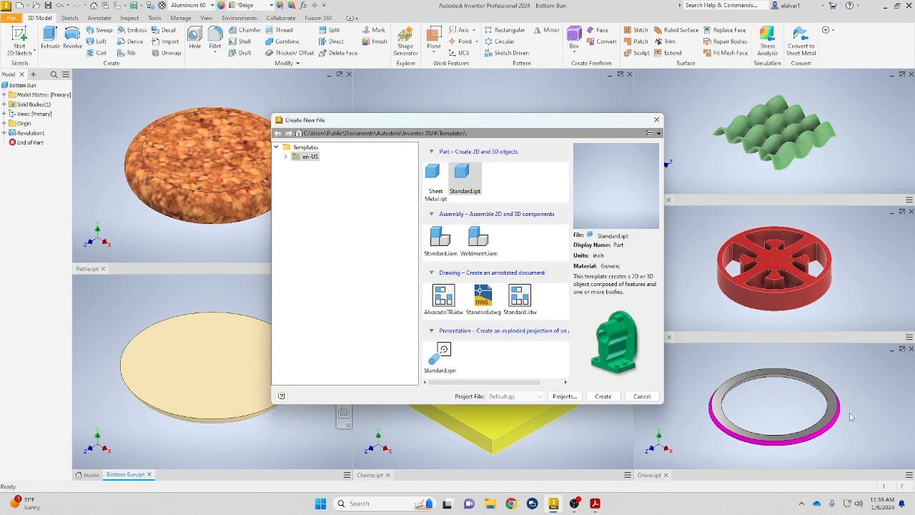
{"action": "double_click", "coordinate": [441, 239]}
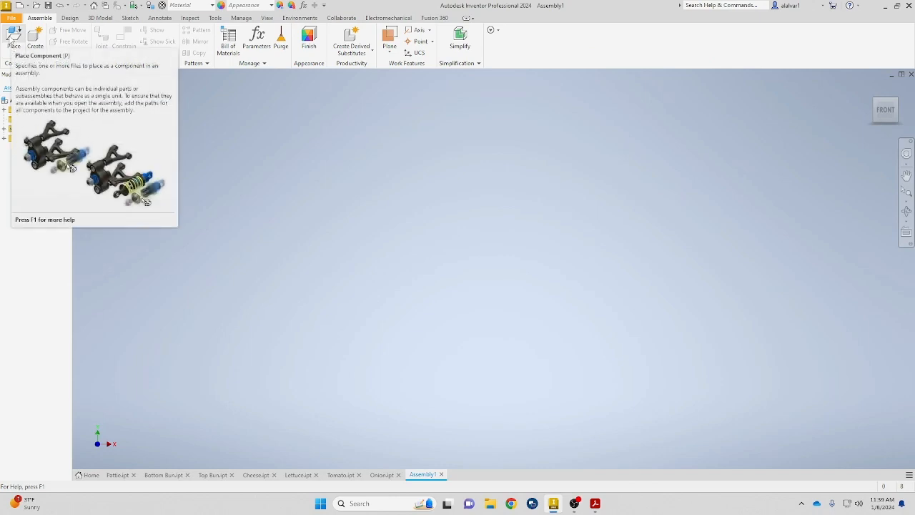
Place one Bottom Bun in the assembly, grounded at the origin, and test that it cannot be moved.
{"action": "left_click", "coordinate": [13, 37]}
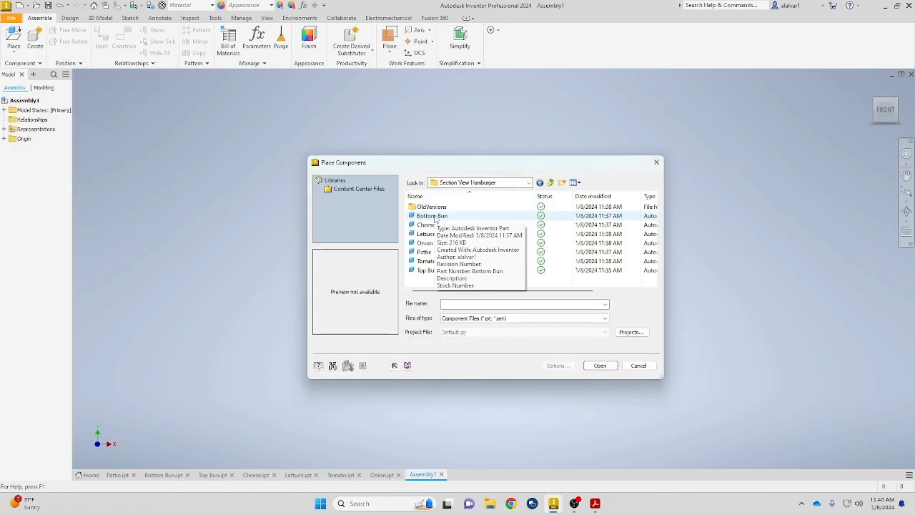
{"action": "left_click", "coordinate": [432, 216]}
{"action": "left_click", "coordinate": [598, 365]}
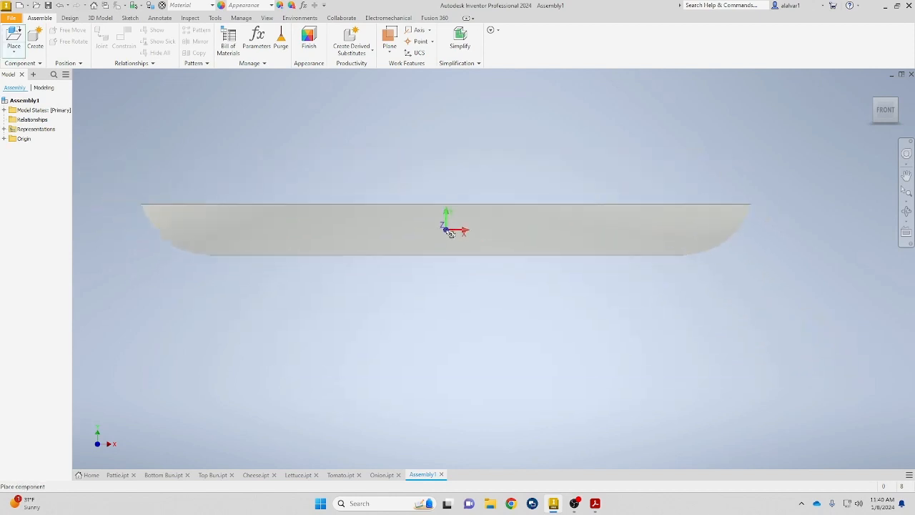
{"action": "right_click", "coordinate": [450, 233]}
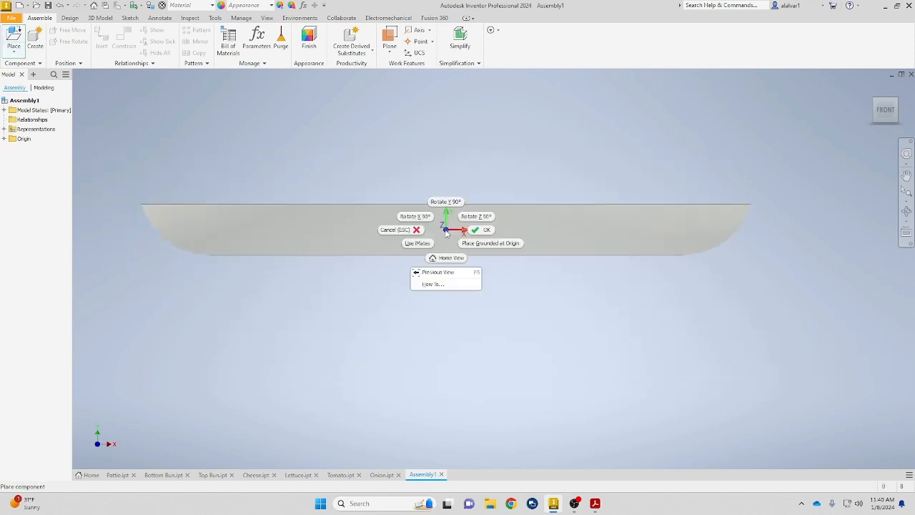
{"action": "left_click", "coordinate": [483, 244]}
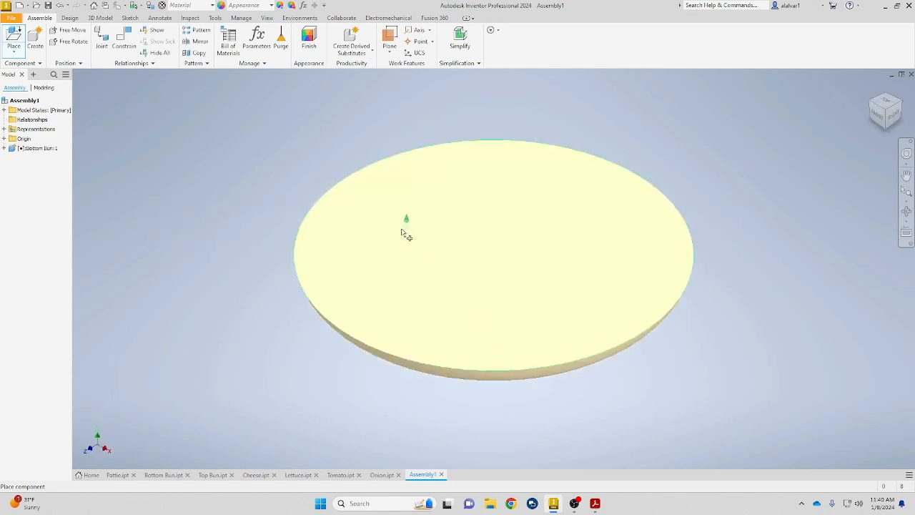
{"action": "right_click", "coordinate": [242, 236]}
{"action": "left_click", "coordinate": [259, 233]}
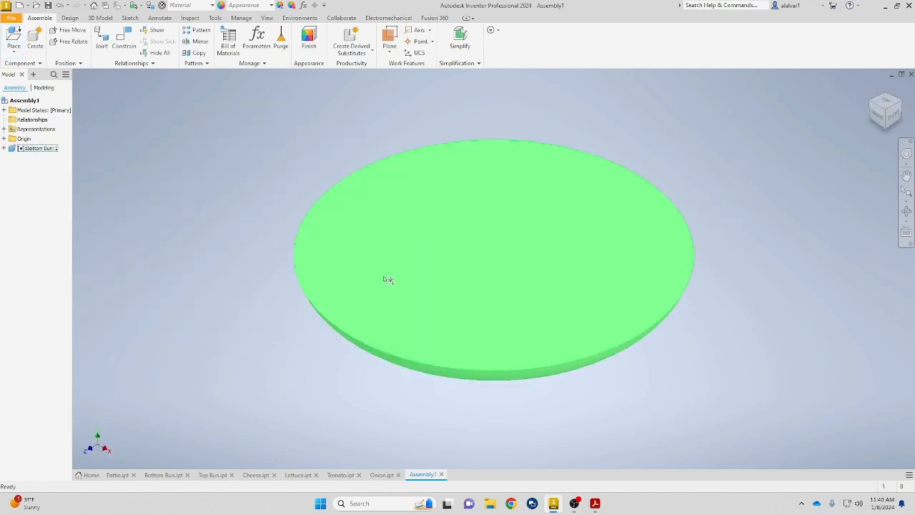
{"action": "left_click_drag", "start_coordinate": [454, 271], "coordinate": [487, 184]}
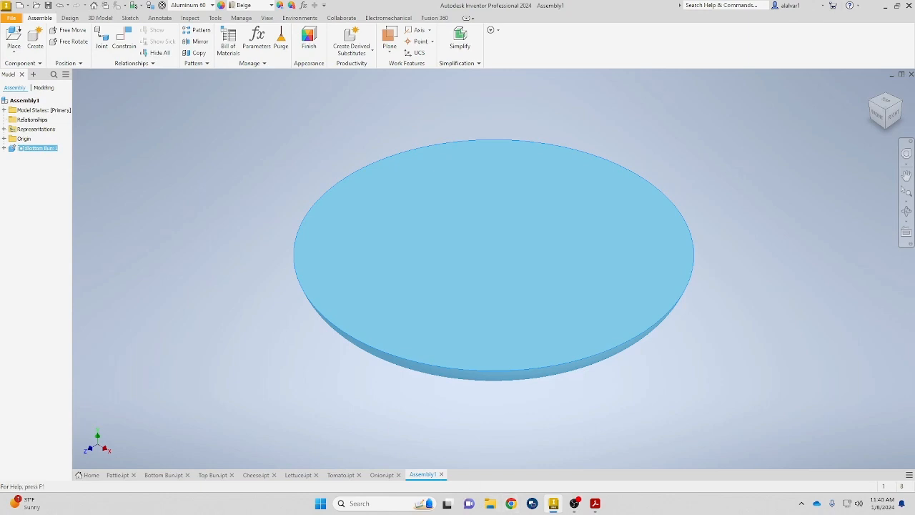
Place one Lettuce component in the assembly over the middle of the bottom bun.
{"action": "left_click", "coordinate": [13, 39]}
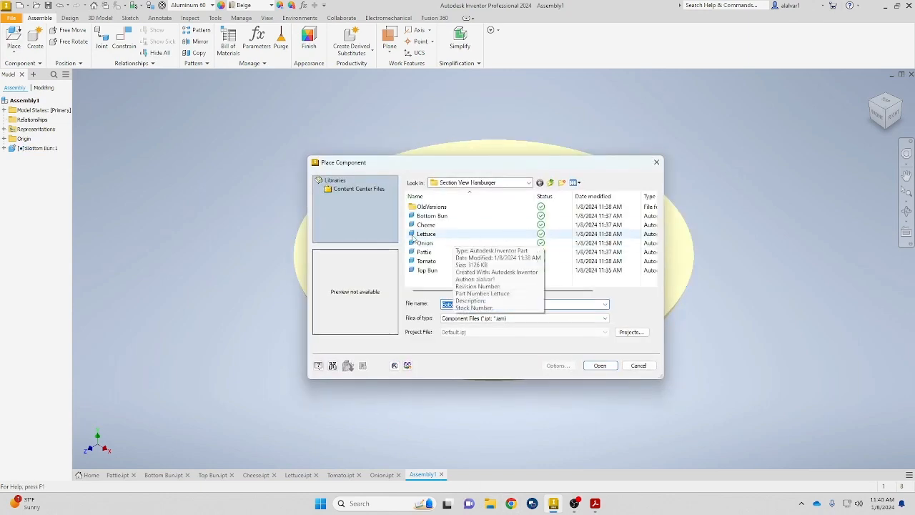
{"action": "left_click", "coordinate": [427, 234]}
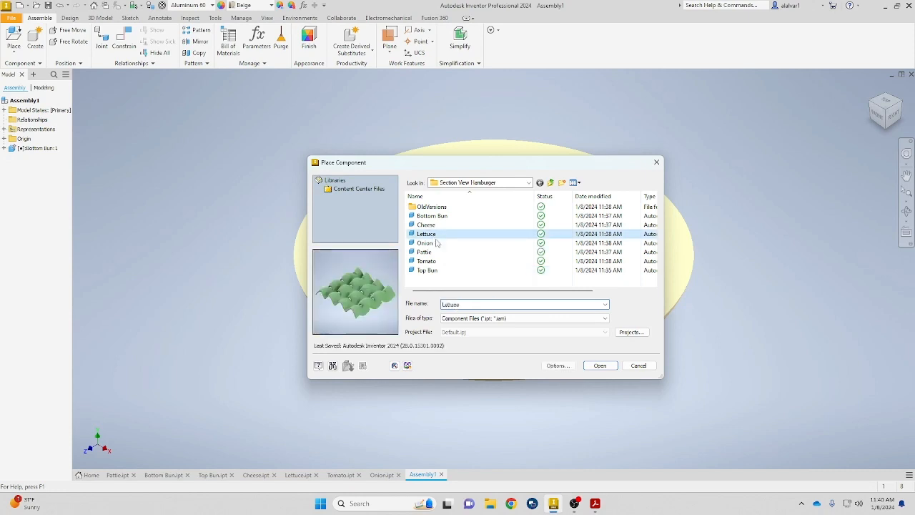
{"action": "left_click", "coordinate": [604, 367]}
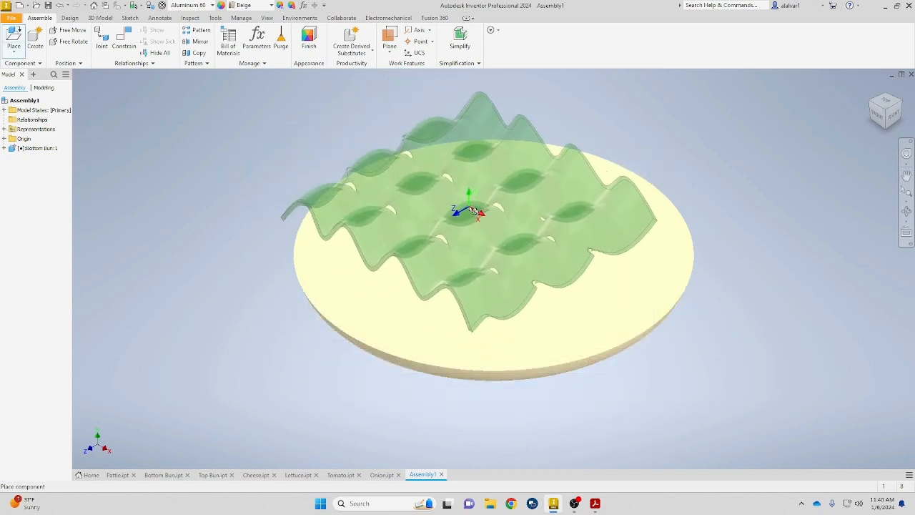
{"action": "left_click", "coordinate": [485, 214]}
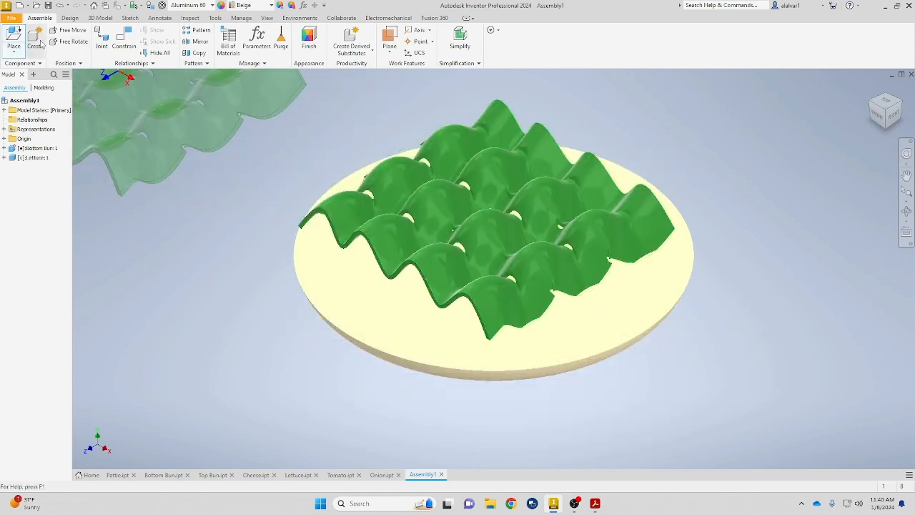
Place three Onion components in the assembly, two around the lettuce and one in front of the bottom bun.
{"action": "left_click", "coordinate": [13, 40]}
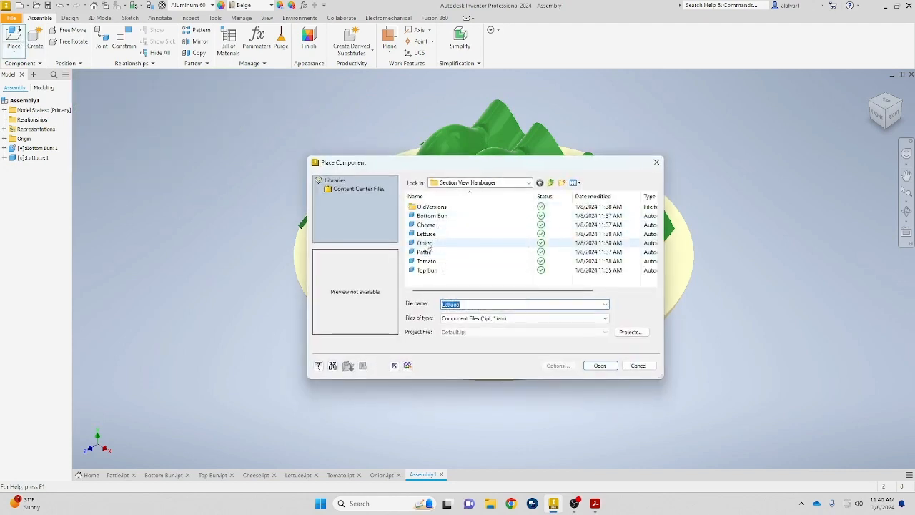
{"action": "left_click", "coordinate": [426, 243]}
{"action": "left_click", "coordinate": [600, 364]}
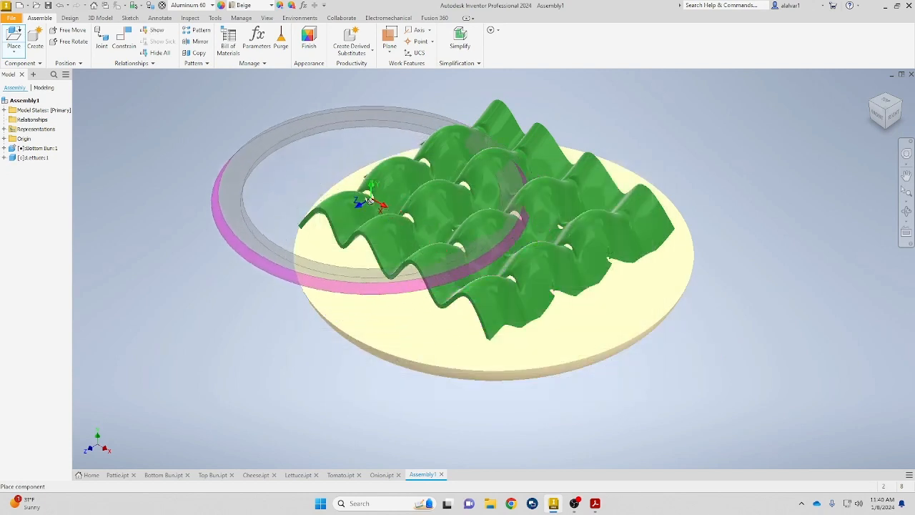
{"action": "left_click", "coordinate": [276, 176]}
{"action": "left_click", "coordinate": [532, 170]}
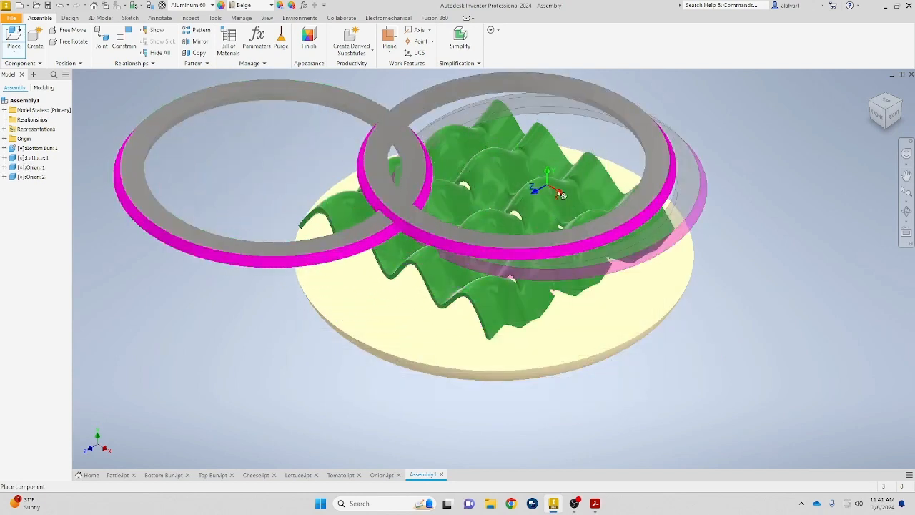
{"action": "left_click", "coordinate": [574, 419]}
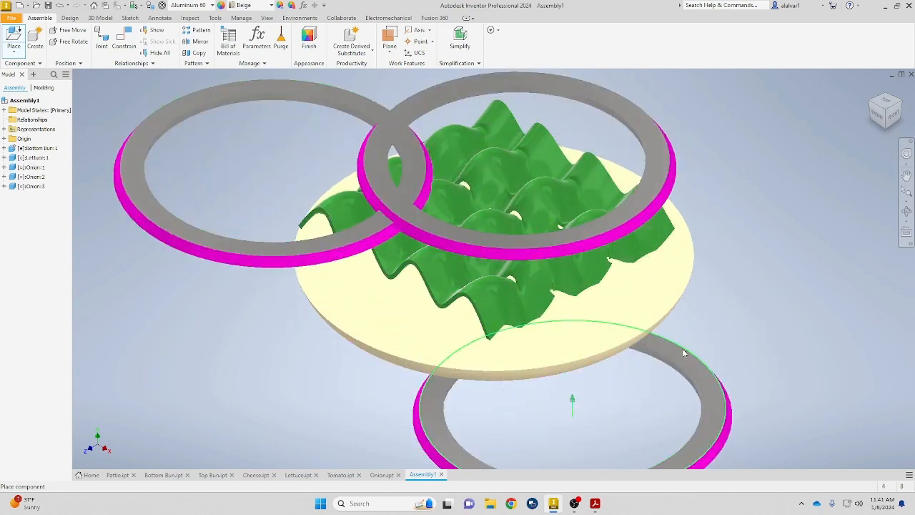
{"action": "right_click", "coordinate": [683, 349]}
{"action": "left_click", "coordinate": [715, 351]}
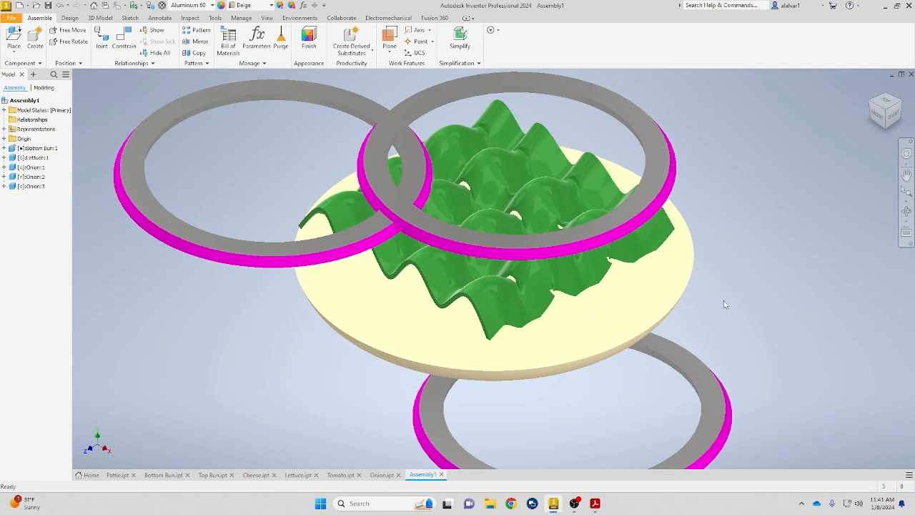
As seen from the front, move the three onion rings so they sit staggered just above and across the lettuce.
{"action": "left_click", "coordinate": [879, 116]}
{"action": "scroll", "coordinate": [520, 237], "scroll_direction": "up", "scroll_amount": 5}
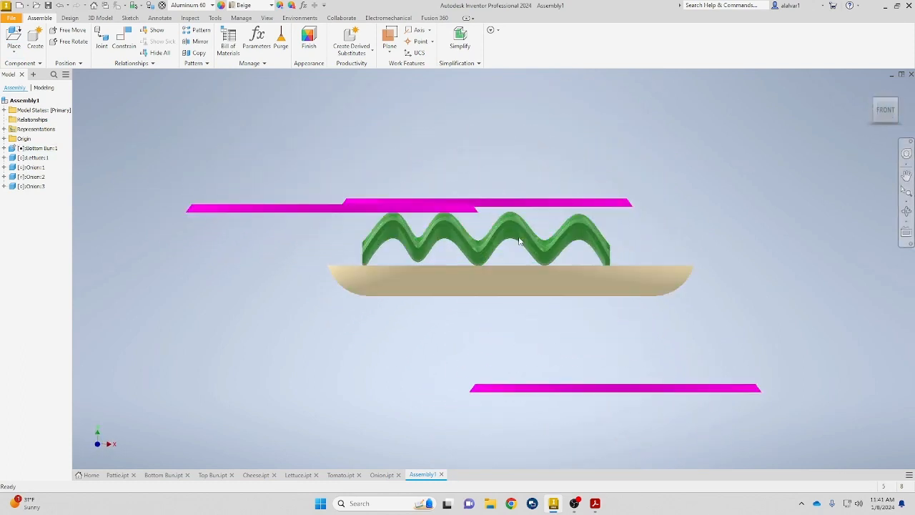
{"action": "left_click", "coordinate": [523, 233]}
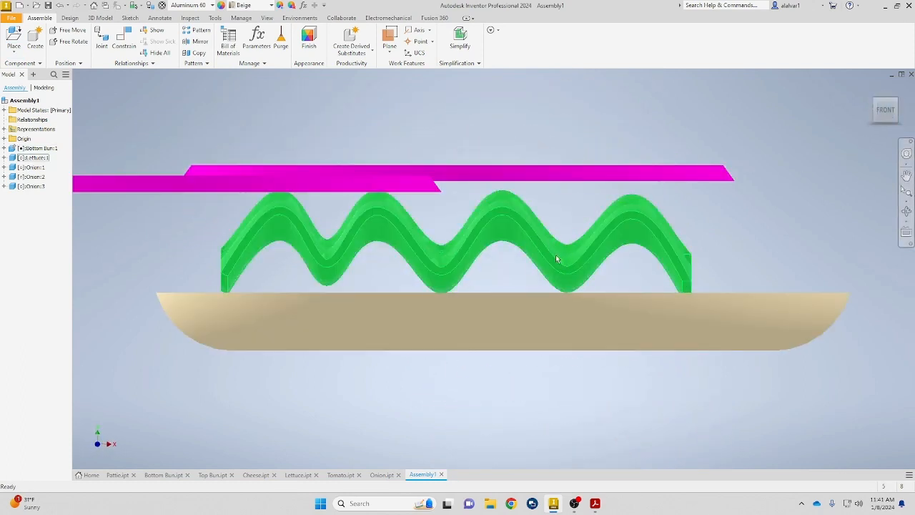
{"action": "scroll", "coordinate": [555, 255], "scroll_direction": "down", "scroll_amount": 5}
{"action": "scroll", "coordinate": [553, 256], "scroll_direction": "up", "scroll_amount": 2}
{"action": "left_click", "coordinate": [581, 228]}
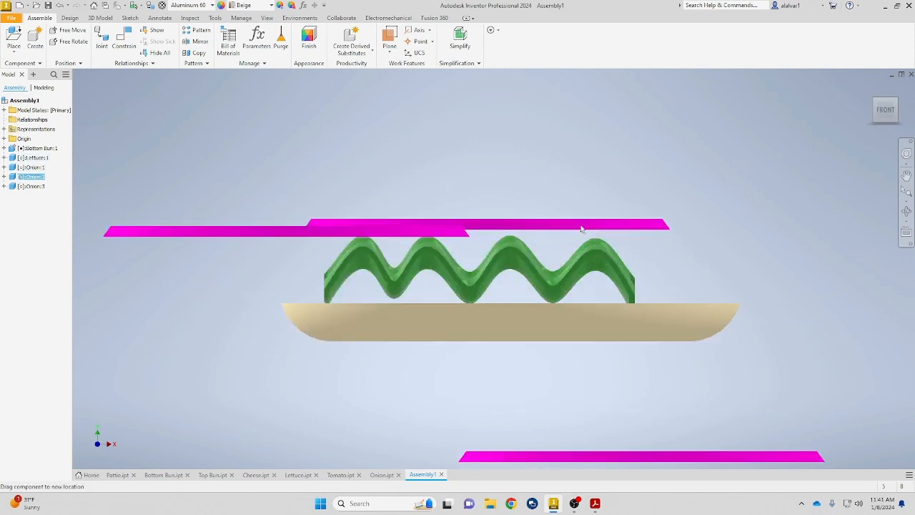
{"action": "left_click_drag", "start_coordinate": [581, 228], "coordinate": [689, 257]}
{"action": "left_click_drag", "start_coordinate": [409, 237], "coordinate": [584, 249]}
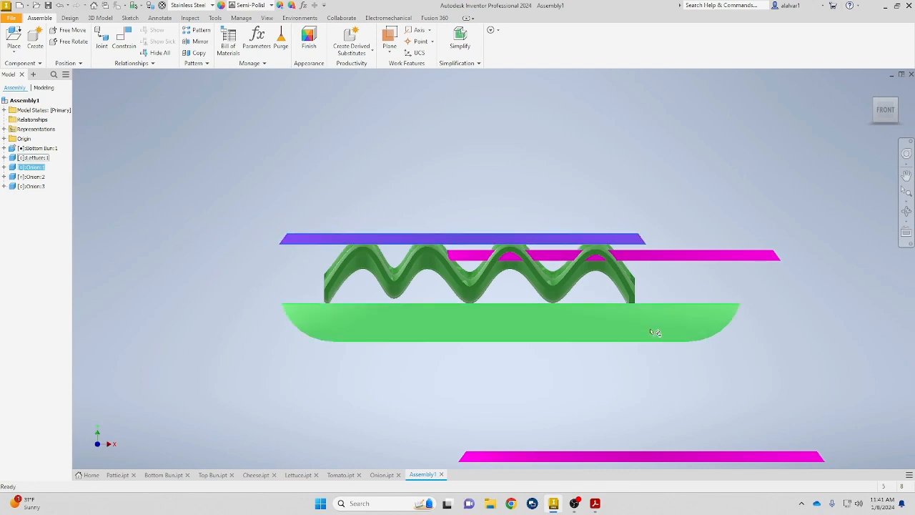
{"action": "left_click_drag", "start_coordinate": [667, 460], "coordinate": [599, 228]}
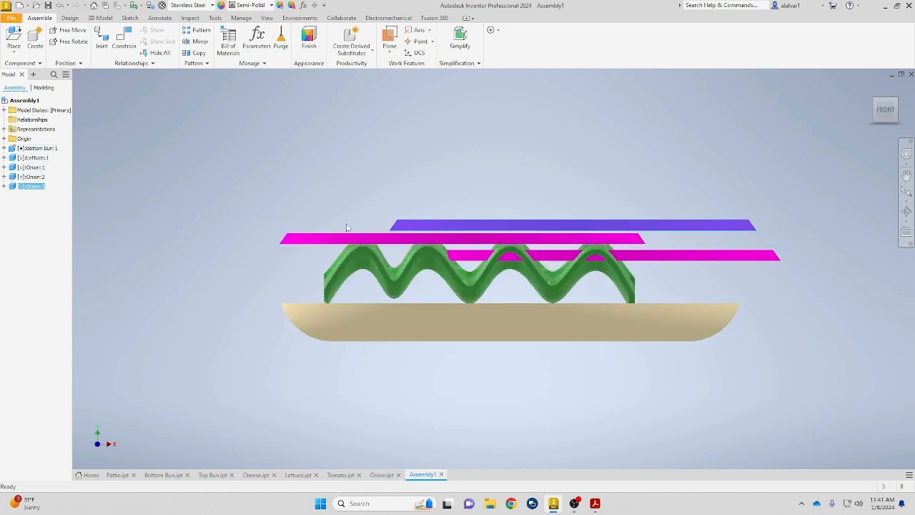
As seen from the right side, shift the two outlying onion rings inward over the bottom bun.
{"action": "left_click", "coordinate": [897, 103]}
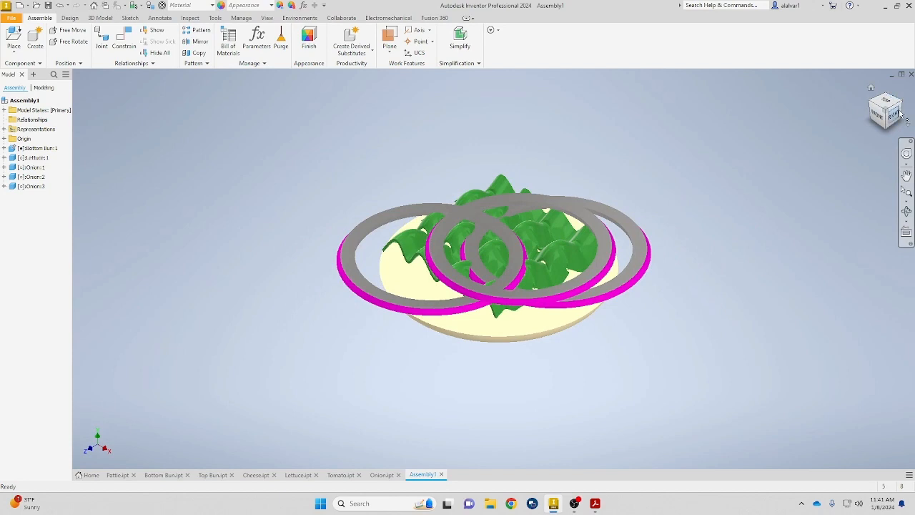
{"action": "left_click", "coordinate": [895, 114]}
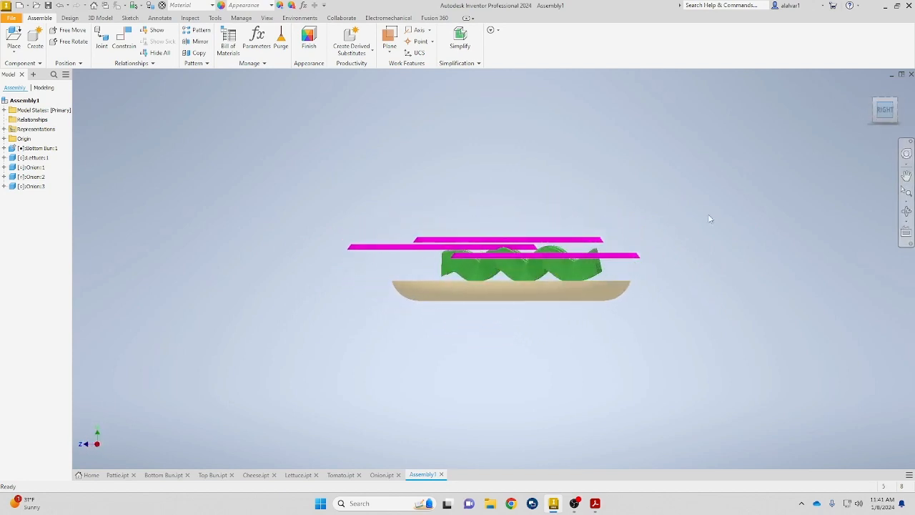
{"action": "left_click_drag", "start_coordinate": [424, 248], "coordinate": [473, 255]}
{"action": "left_click_drag", "start_coordinate": [616, 259], "coordinate": [606, 259]}
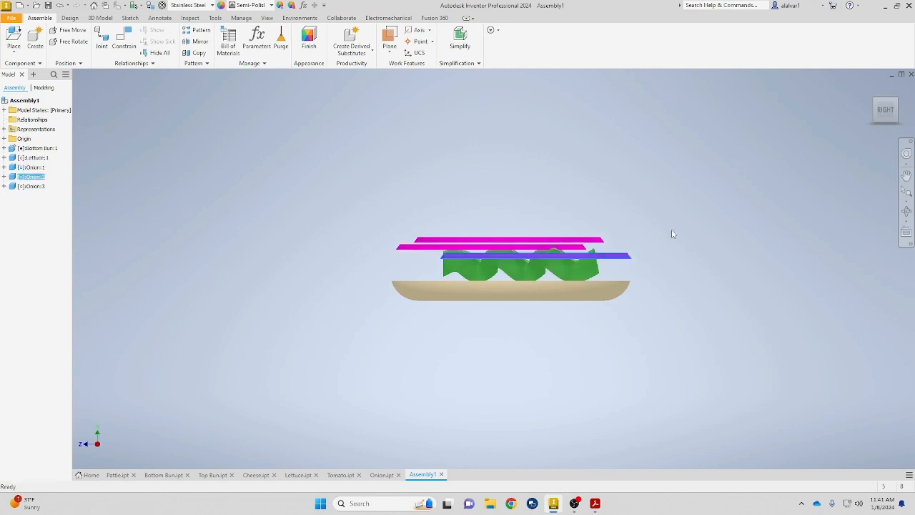
{"action": "left_click", "coordinate": [864, 94]}
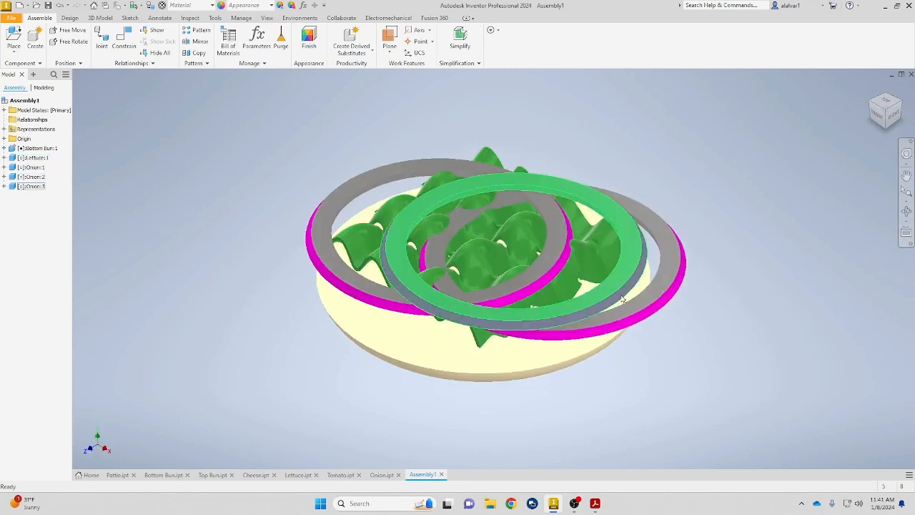
Tilt the three onion rings slightly with Free Rotate in the front view, two sloping down rightward and the third the opposite way.
{"action": "left_click", "coordinate": [877, 117]}
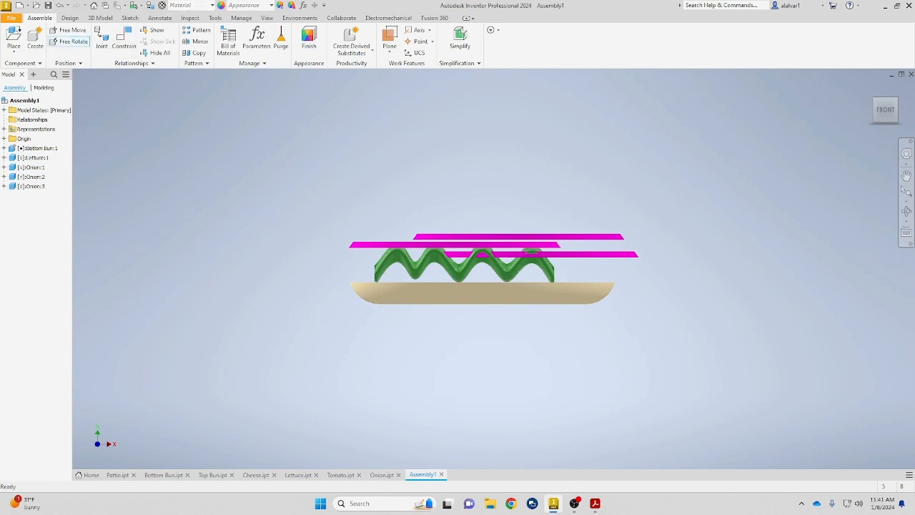
{"action": "left_click_drag", "start_coordinate": [624, 250], "coordinate": [570, 255]}
{"action": "left_click_drag", "start_coordinate": [723, 184], "coordinate": [728, 216]}
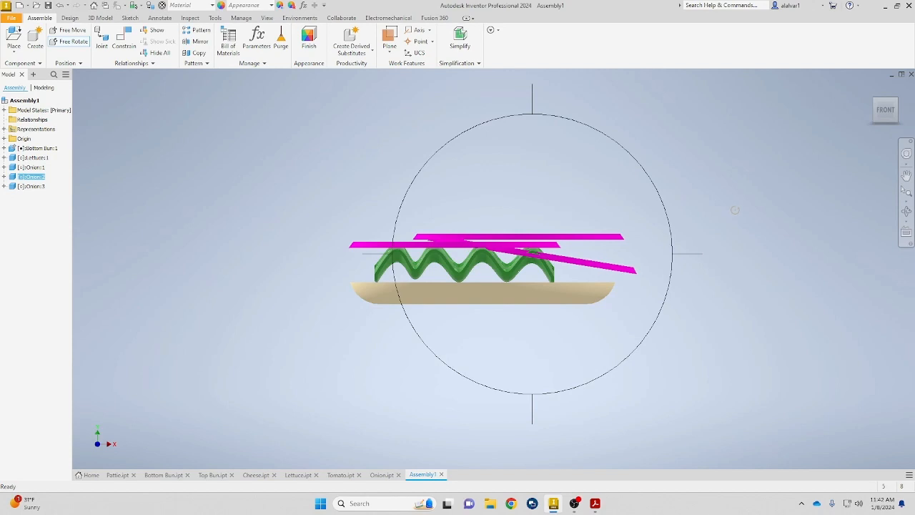
{"action": "left_click", "coordinate": [594, 236]}
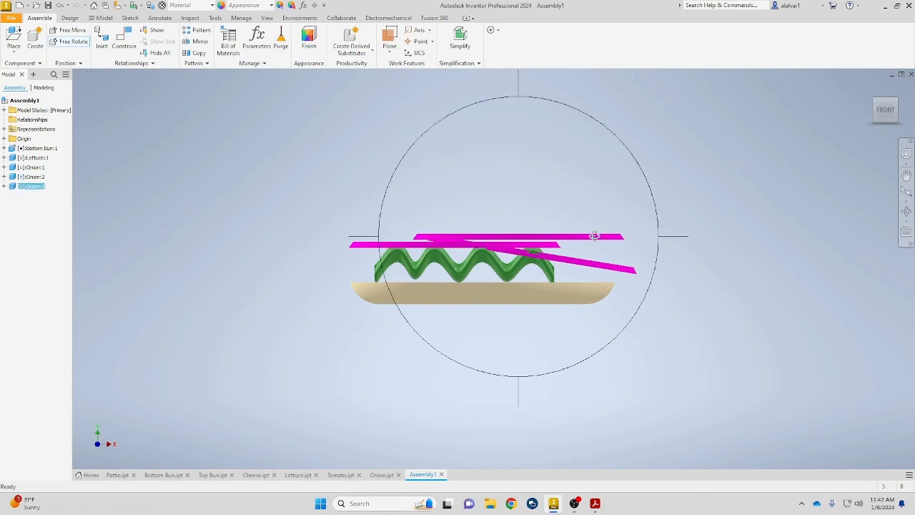
{"action": "left_click_drag", "start_coordinate": [643, 221], "coordinate": [715, 188]}
{"action": "left_click", "coordinate": [358, 245]}
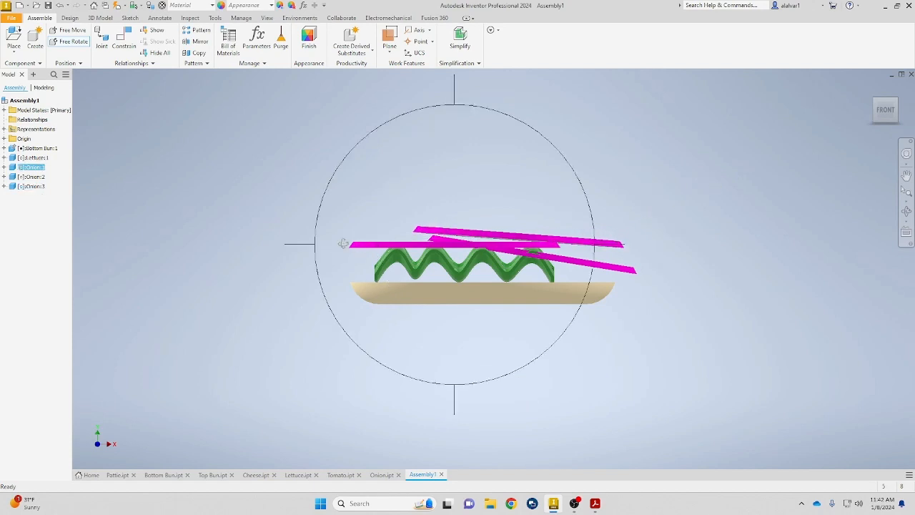
{"action": "left_click_drag", "start_coordinate": [343, 241], "coordinate": [239, 236]}
{"action": "mouse_move", "coordinate": [908, 103]}
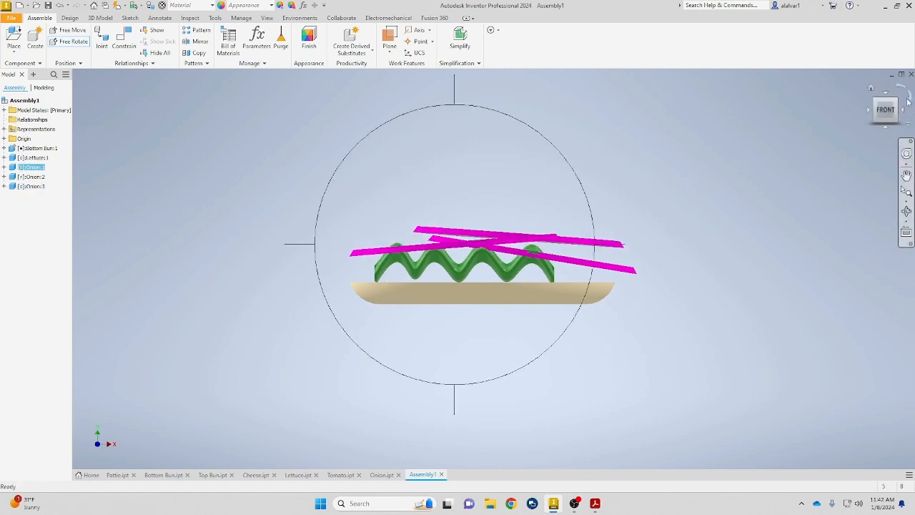
{"action": "left_click", "coordinate": [886, 114]}
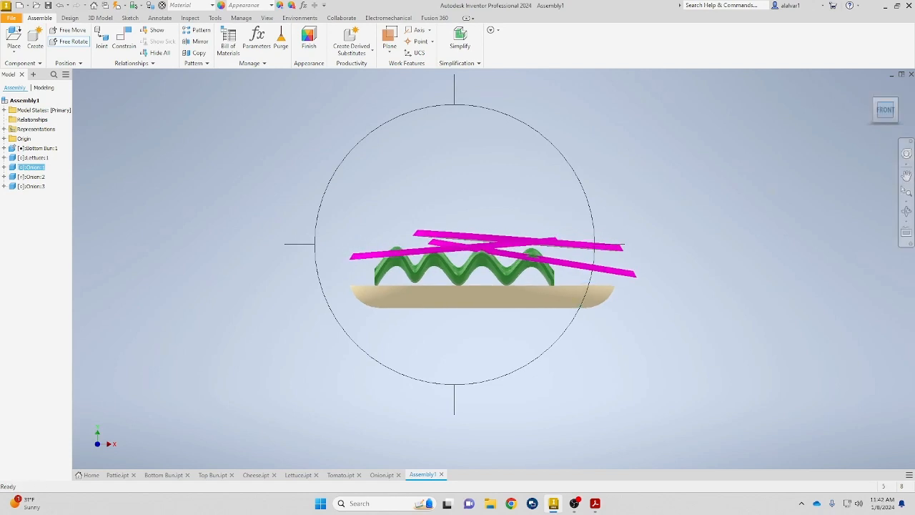
{"action": "right_click", "coordinate": [758, 207]}
{"action": "left_click", "coordinate": [787, 204]}
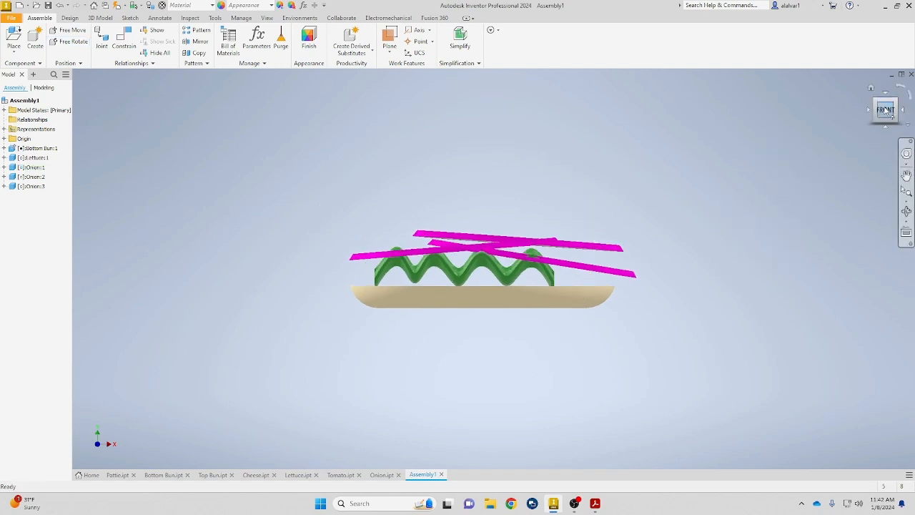
Place one Pattie component centred on top of the onion rings in the front view.
{"action": "mouse_move", "coordinate": [494, 268]}
{"action": "middle_mouse_down", "text": "shift"}
{"action": "mouse_move", "coordinate": [508, 278]}
{"action": "mouse_move", "coordinate": [494, 268]}
{"action": "mouse_move", "coordinate": [500, 257]}
{"action": "mouse_move", "coordinate": [500, 271]}
{"action": "middle_mouse_up", "text": "shift"}
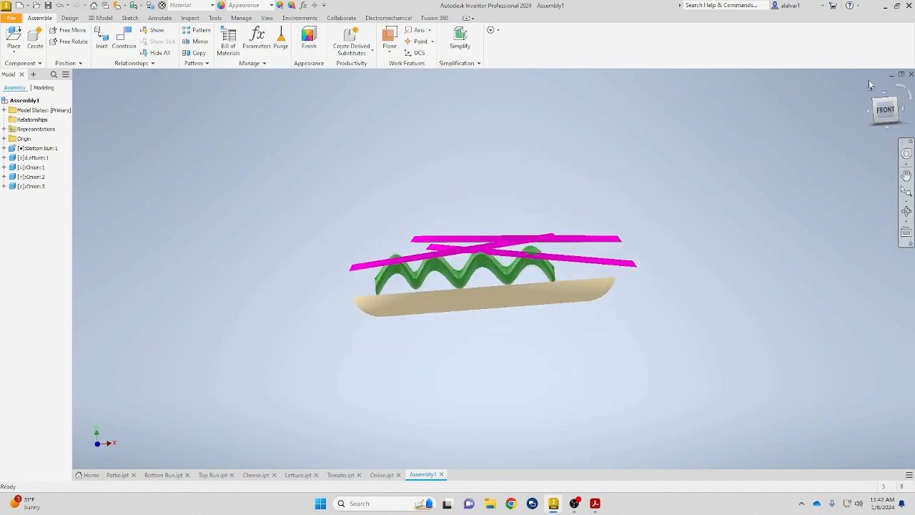
{"action": "left_click", "coordinate": [885, 109]}
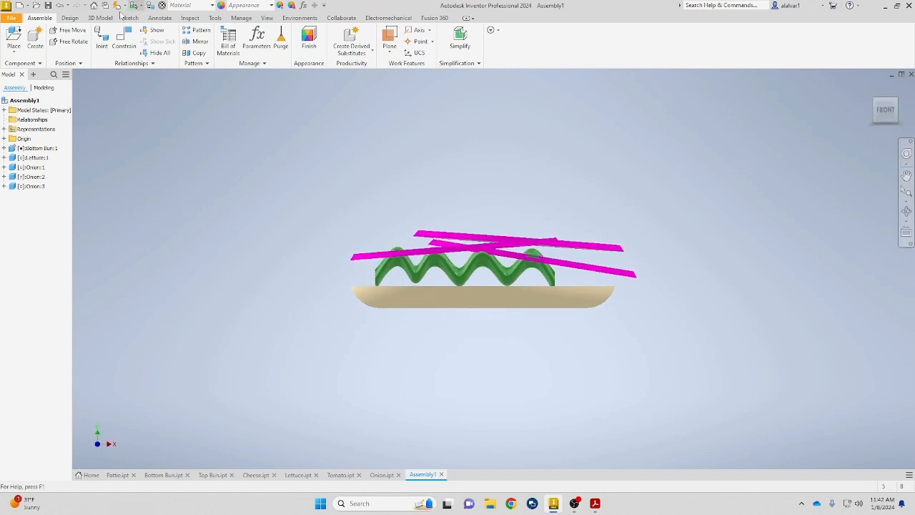
{"action": "left_click", "coordinate": [13, 36]}
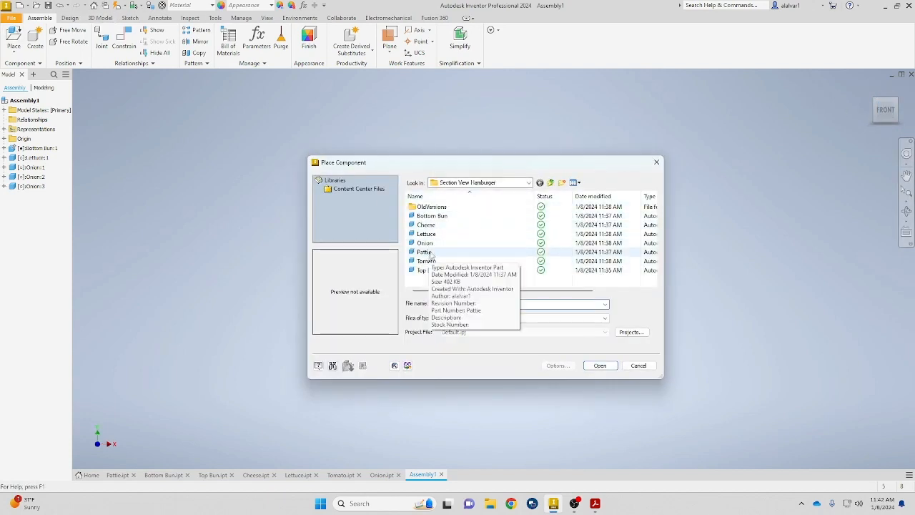
{"action": "left_click", "coordinate": [425, 251]}
{"action": "left_click", "coordinate": [600, 366]}
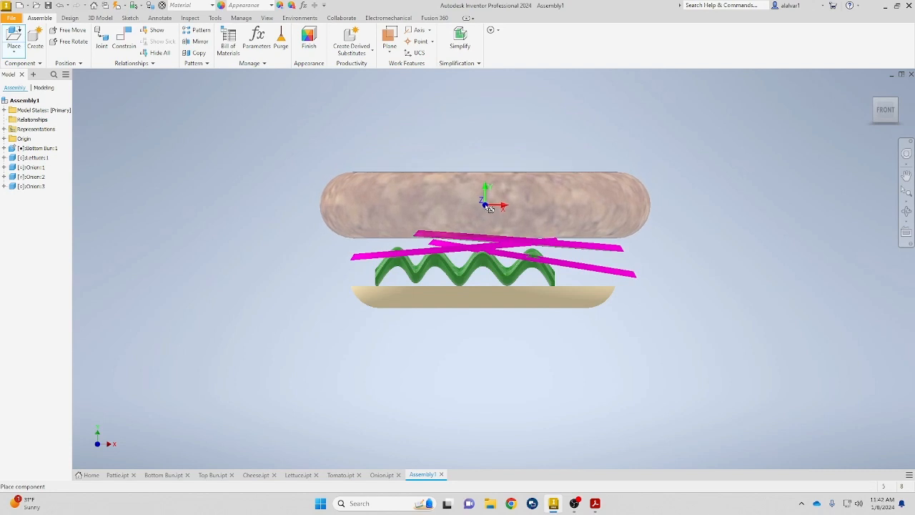
{"action": "left_click", "coordinate": [489, 207]}
{"action": "right_click", "coordinate": [706, 244]}
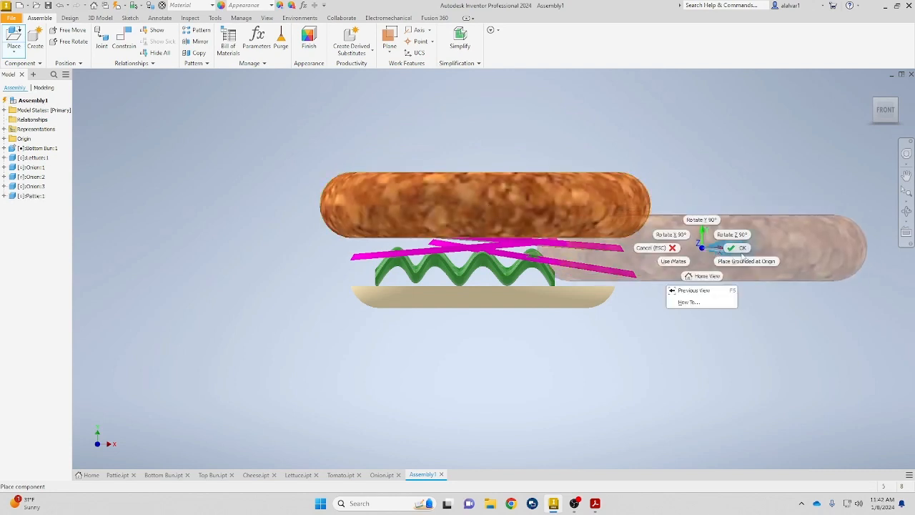
{"action": "key", "text": "Escape"}
Place one Cheese component centred on top of the pattie.
{"action": "left_click", "coordinate": [16, 38]}
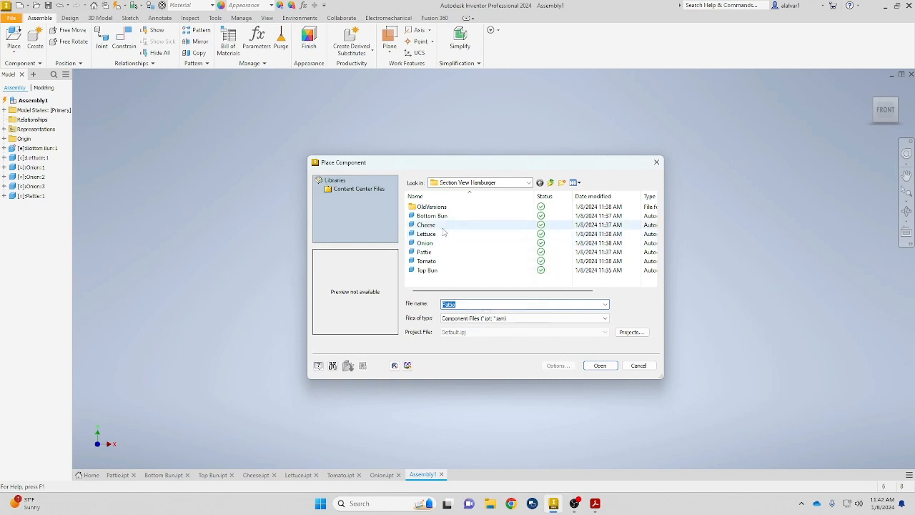
{"action": "left_click", "coordinate": [445, 226]}
{"action": "left_click", "coordinate": [598, 368]}
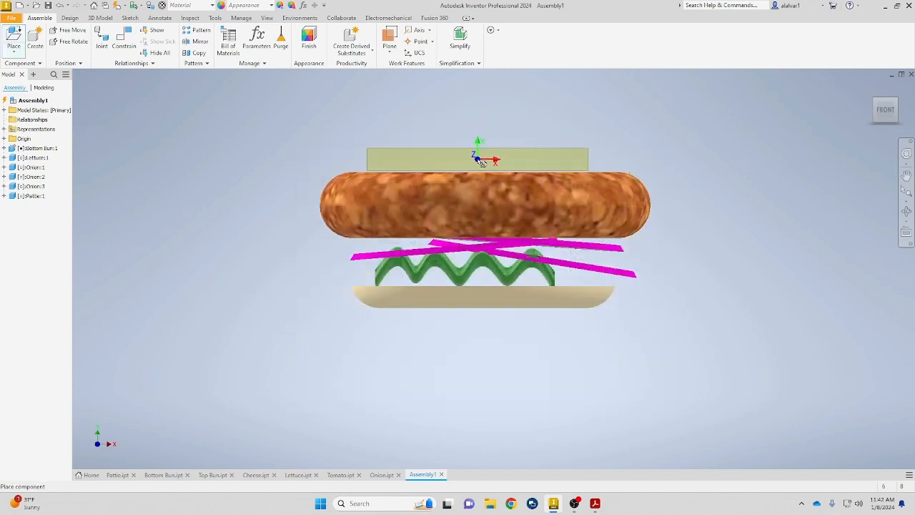
{"action": "left_click", "coordinate": [483, 162]}
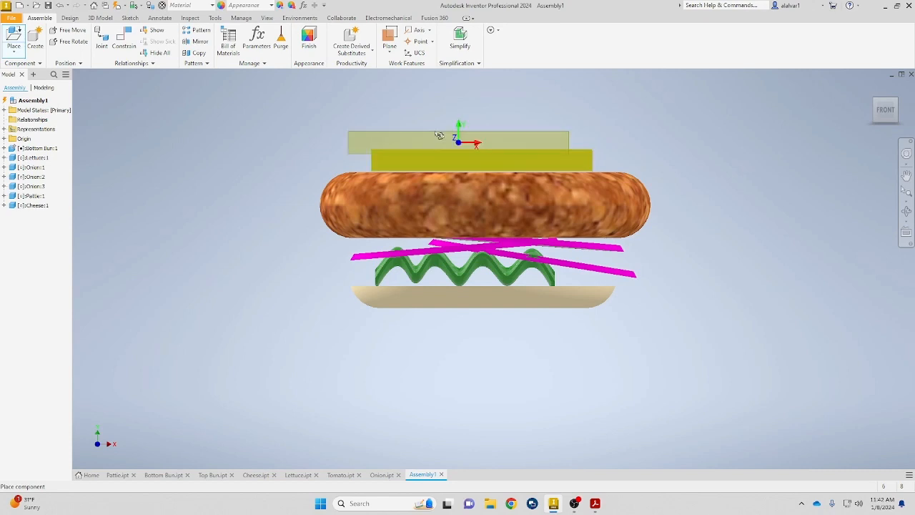
Place one Tomato component, rotated 90° about Z so it lies flat, centred on top of the cheese.
{"action": "left_click", "coordinate": [13, 39]}
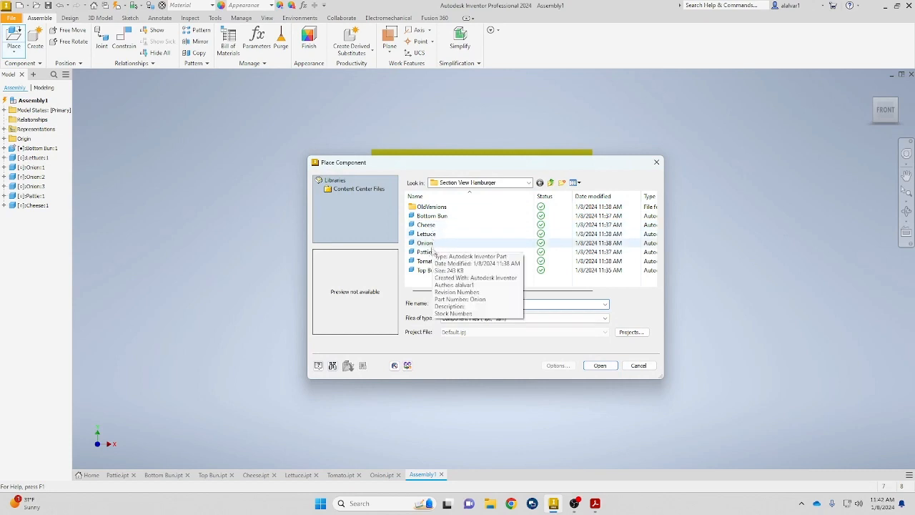
{"action": "left_click", "coordinate": [427, 261]}
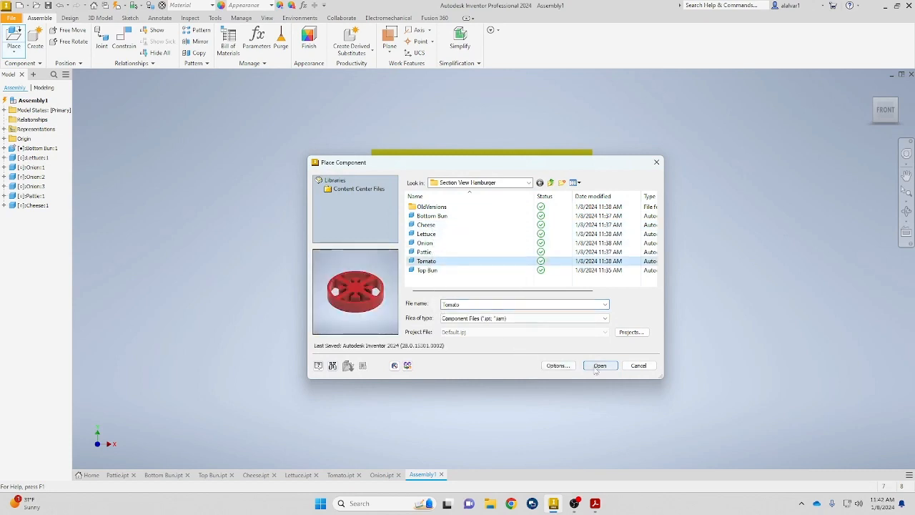
{"action": "left_click", "coordinate": [600, 365]}
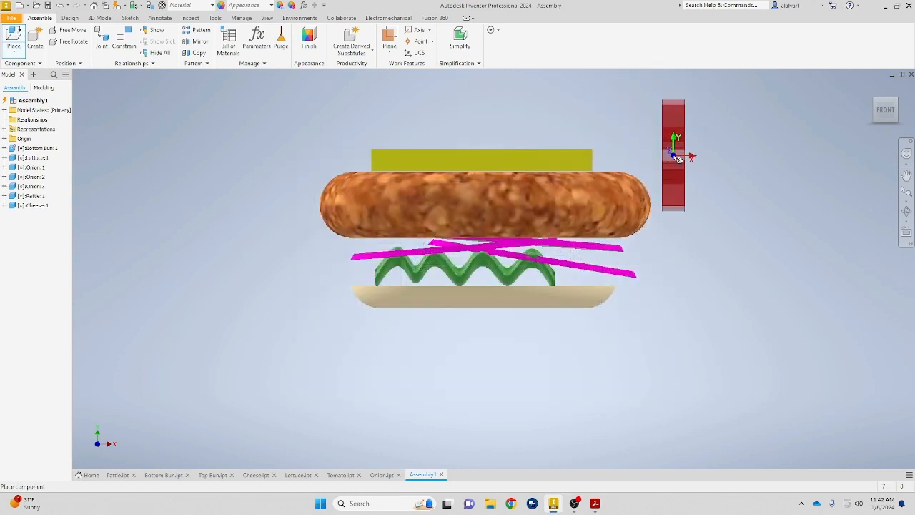
{"action": "right_click", "coordinate": [673, 156]}
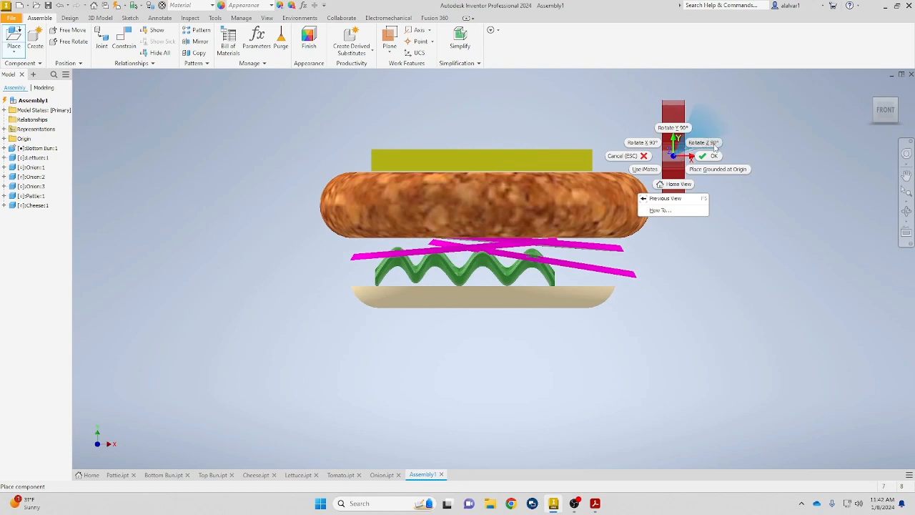
{"action": "left_click", "coordinate": [713, 145]}
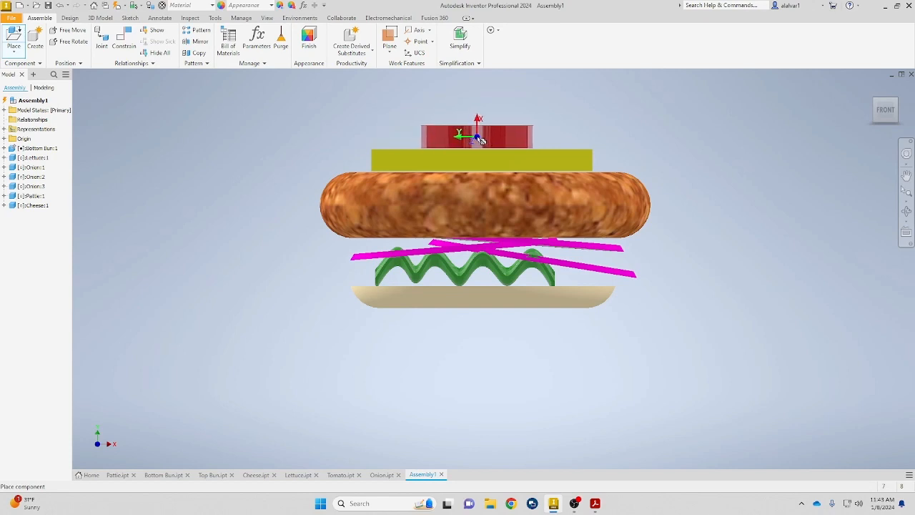
{"action": "left_click", "coordinate": [478, 138]}
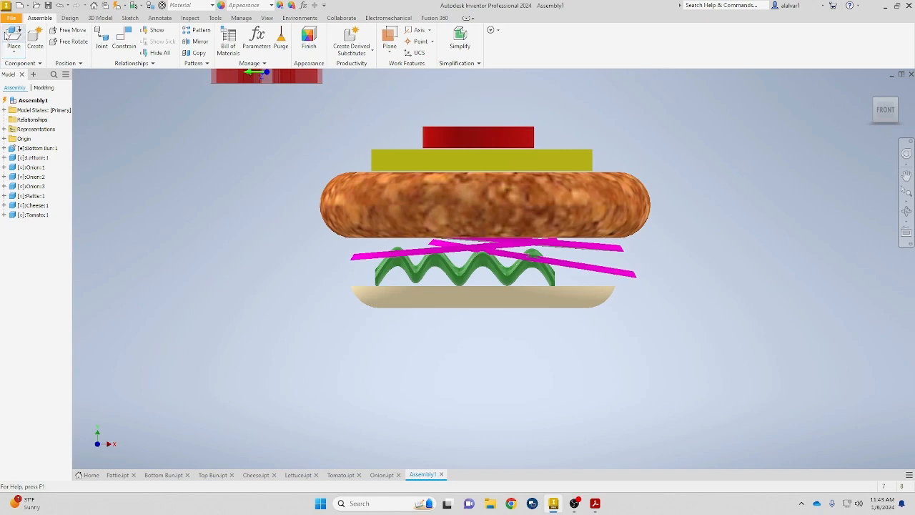
Place one Top Bun component centred on top of the tomato in the front view.
{"action": "left_click", "coordinate": [14, 36]}
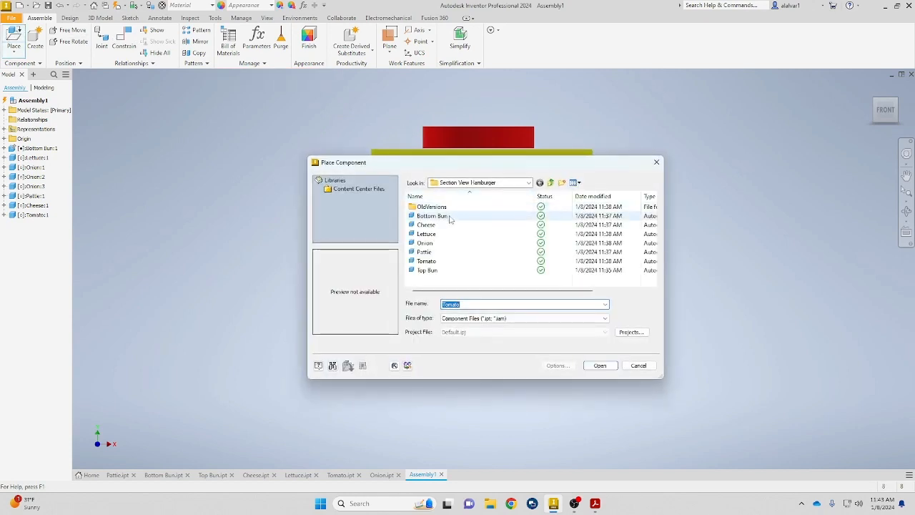
{"action": "left_click", "coordinate": [448, 271]}
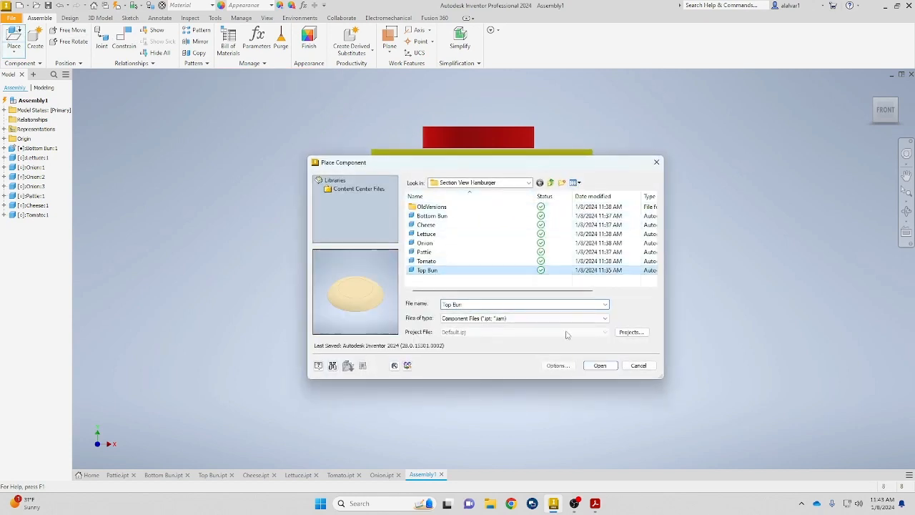
{"action": "left_click", "coordinate": [602, 366]}
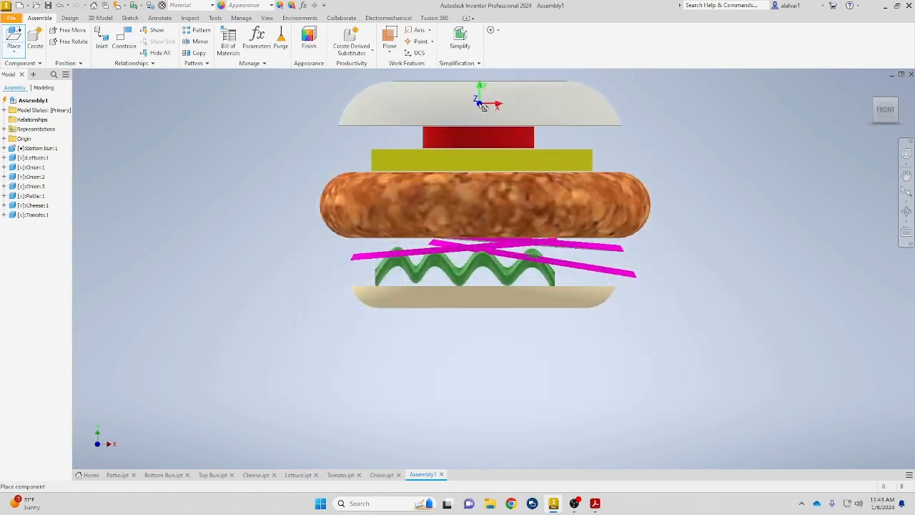
{"action": "left_click", "coordinate": [483, 105]}
{"action": "right_click", "coordinate": [752, 153]}
{"action": "left_click", "coordinate": [843, 111]}
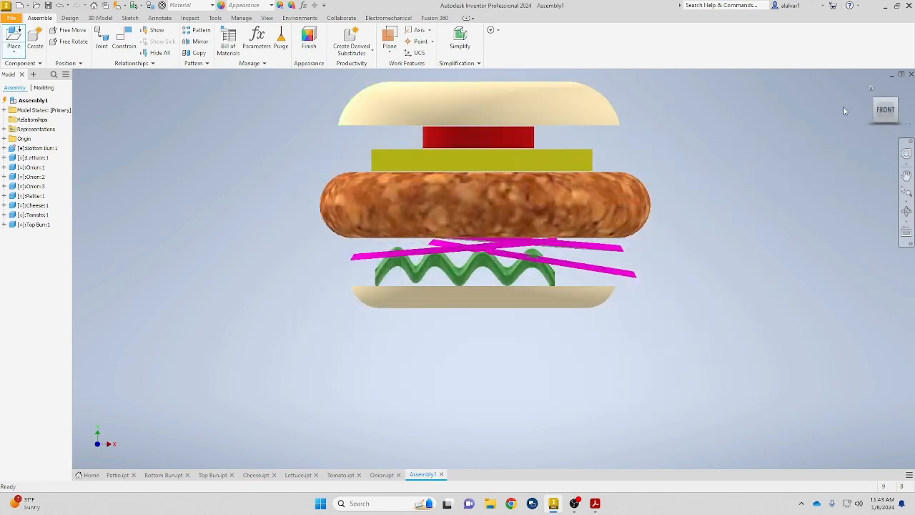
Save the assembly as Hamburger in the Section View Hamburger folder.
{"action": "left_click", "coordinate": [871, 89]}
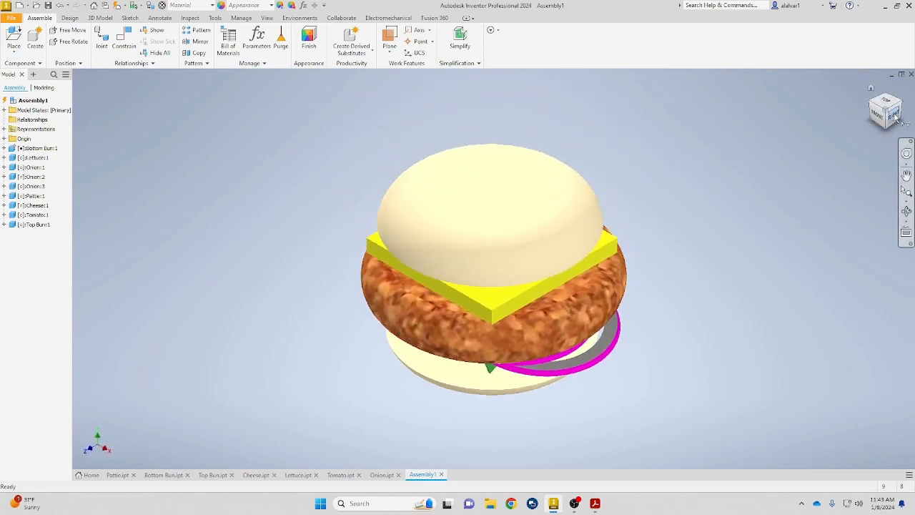
{"action": "left_click", "coordinate": [895, 117]}
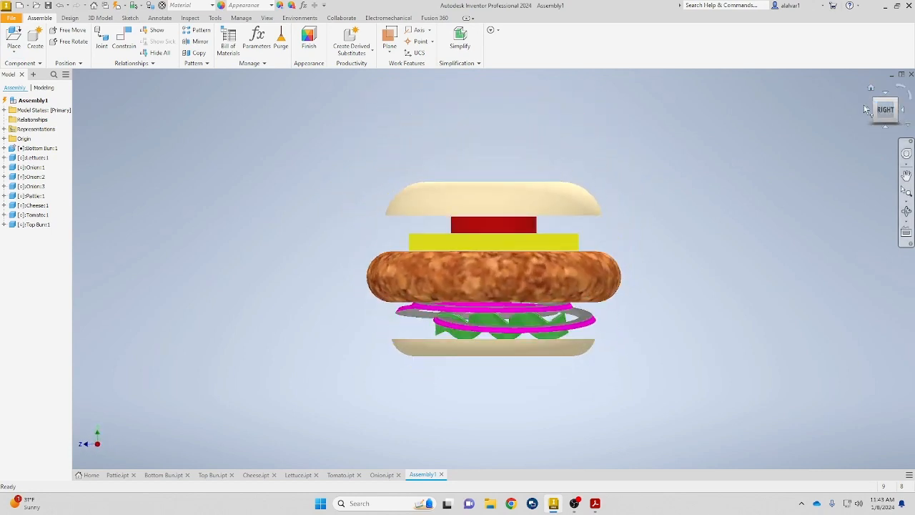
{"action": "left_click", "coordinate": [866, 109]}
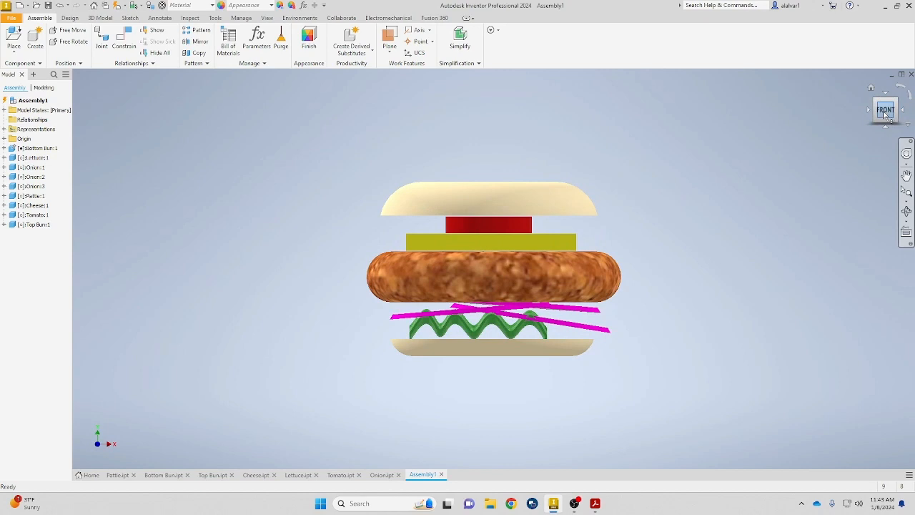
{"action": "left_click", "coordinate": [898, 102]}
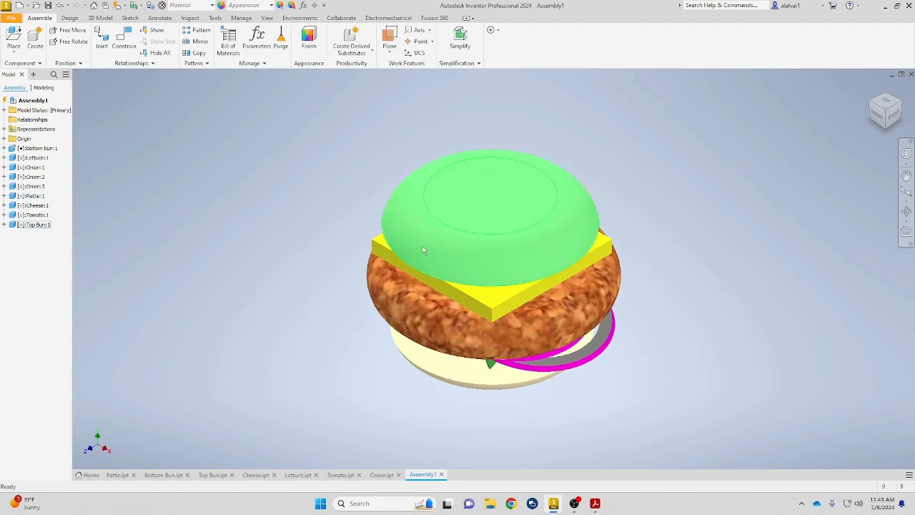
{"action": "left_click", "coordinate": [48, 5]}
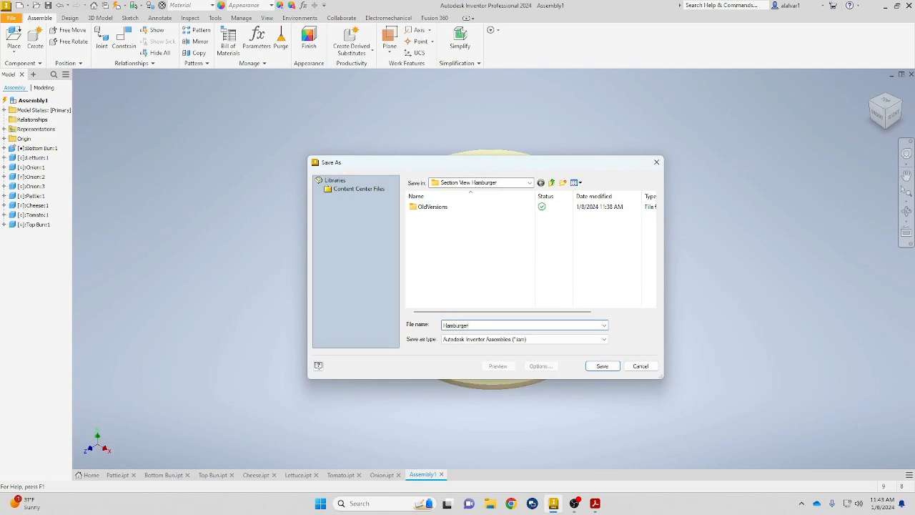
{"action": "key", "text": "Return"}
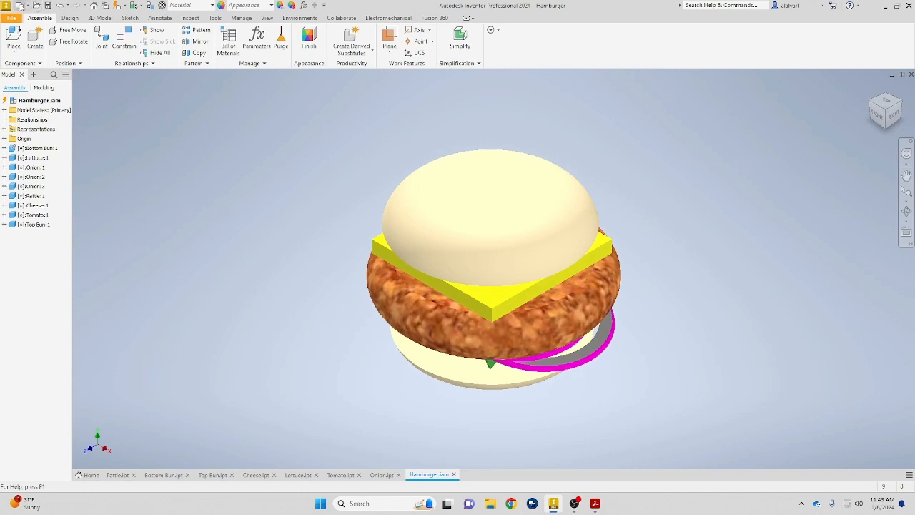
Create a drawing from the custom title-block IDW template and place 1:1 front and projected top views of the Hamburger assembly.
{"action": "left_click", "coordinate": [19, 5]}
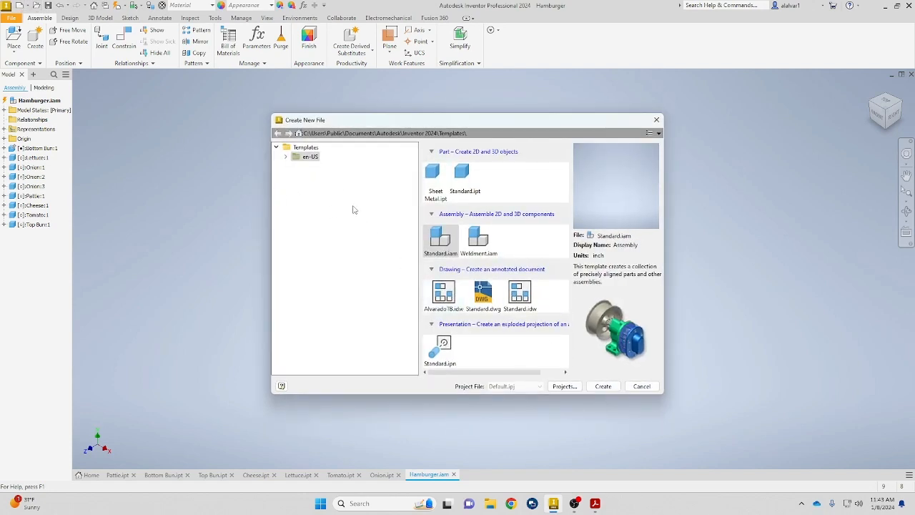
{"action": "left_click", "coordinate": [444, 299]}
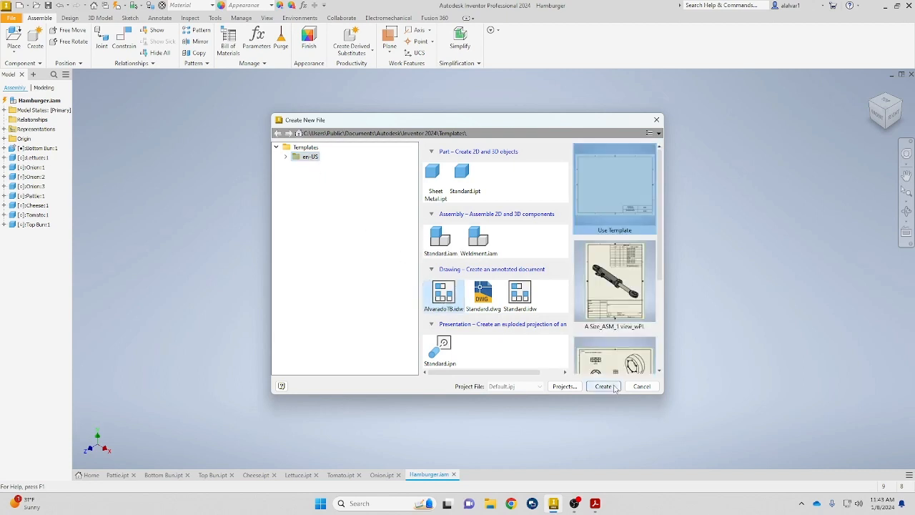
{"action": "left_click", "coordinate": [604, 386]}
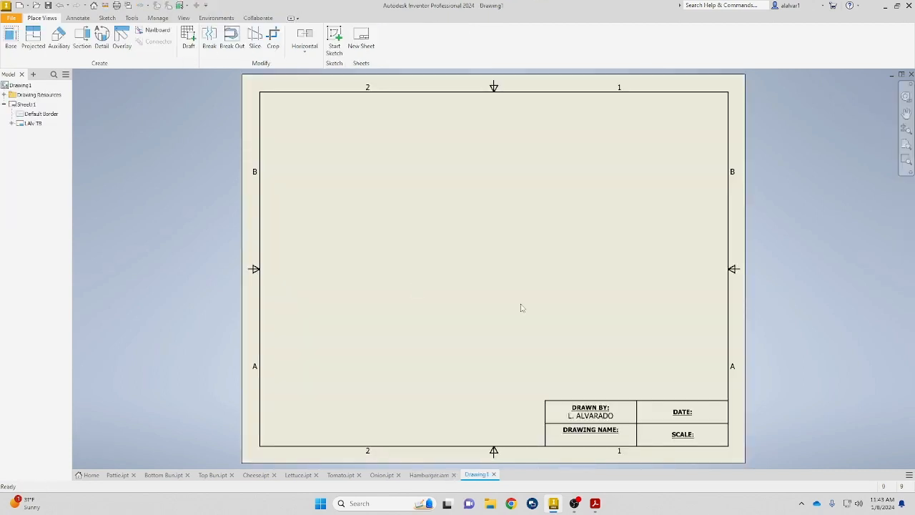
{"action": "left_click", "coordinate": [12, 35]}
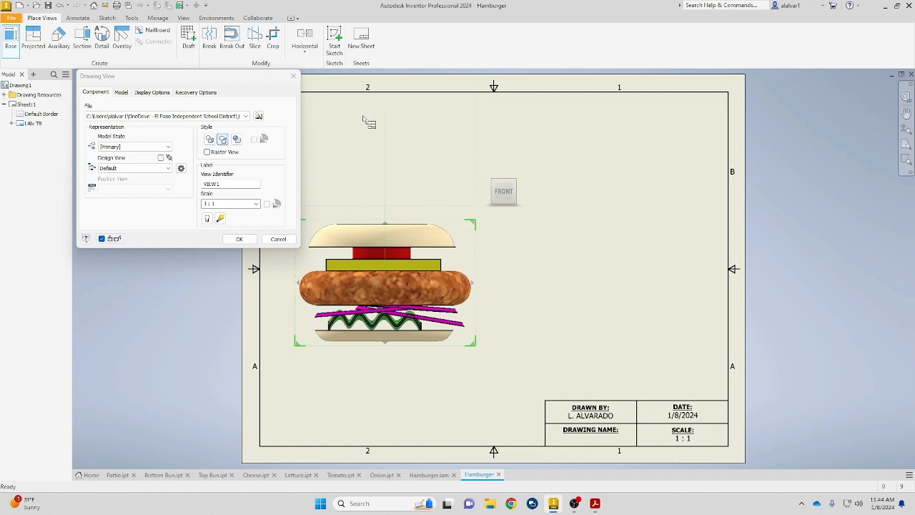
{"action": "left_click", "coordinate": [238, 239]}
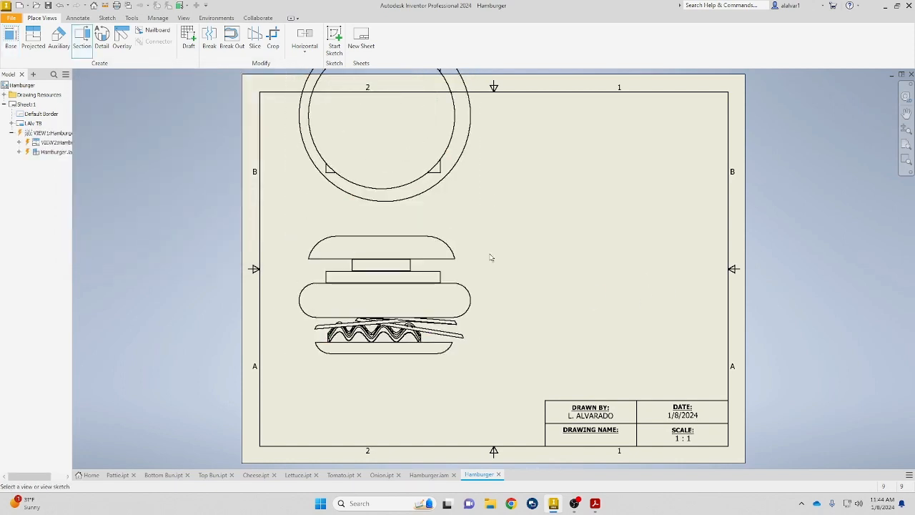
Create a full-depth 1:1 section view cut vertically through the middle of the front view and place it to the right of that view.
{"action": "left_click", "coordinate": [405, 241]}
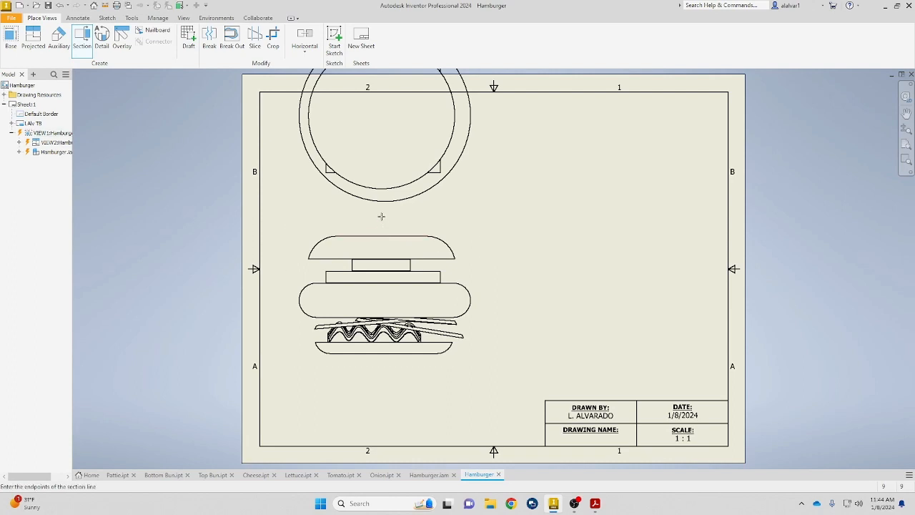
{"action": "left_click", "coordinate": [381, 366]}
{"action": "right_click", "coordinate": [386, 366]}
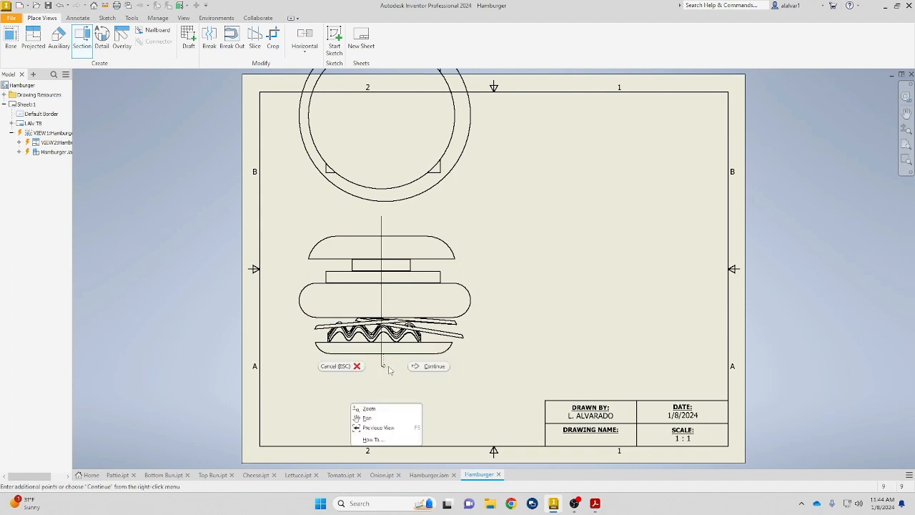
{"action": "left_click", "coordinate": [428, 364]}
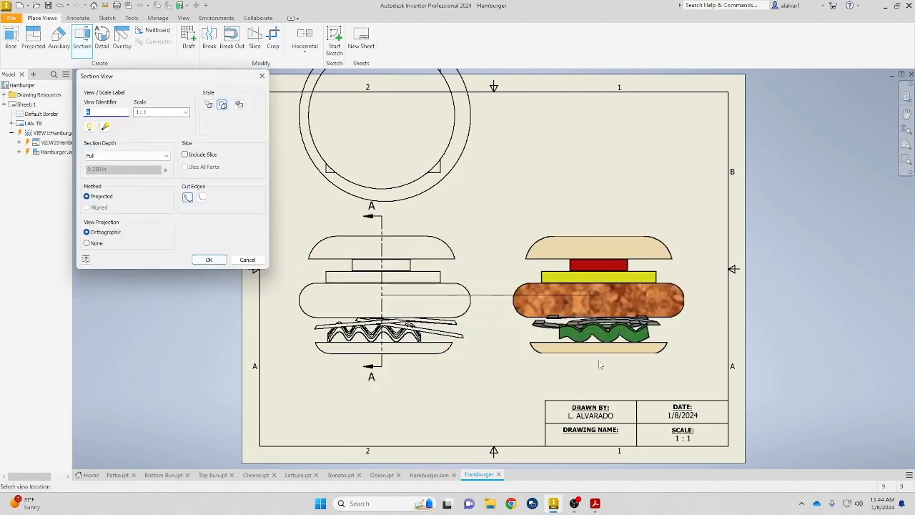
{"action": "left_click", "coordinate": [597, 360]}
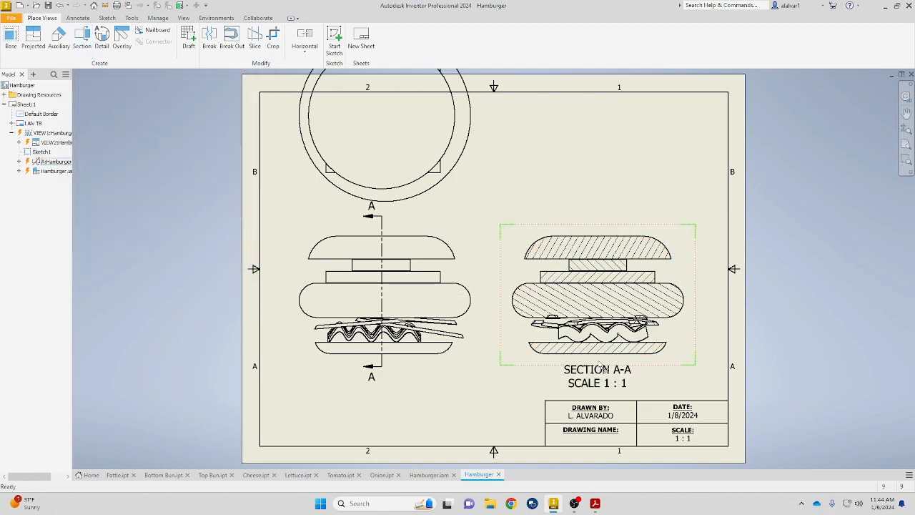
Set the hatch pattern of the bottom bun in the section view to ANSI 34.
{"action": "scroll", "coordinate": [612, 307], "scroll_direction": "up", "scroll_amount": 5}
{"action": "scroll", "coordinate": [613, 309], "scroll_direction": "down", "scroll_amount": 5}
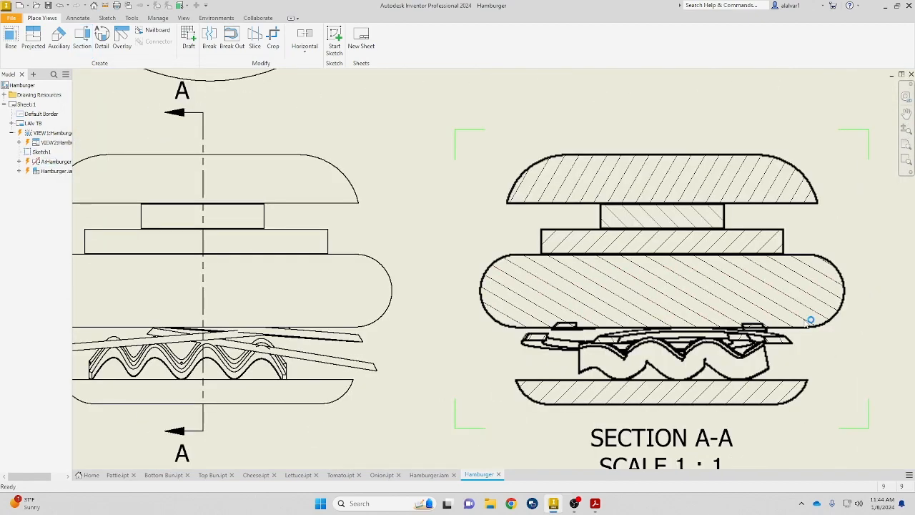
{"action": "middle_click_drag", "start_coordinate": [828, 359], "coordinate": [761, 348]}
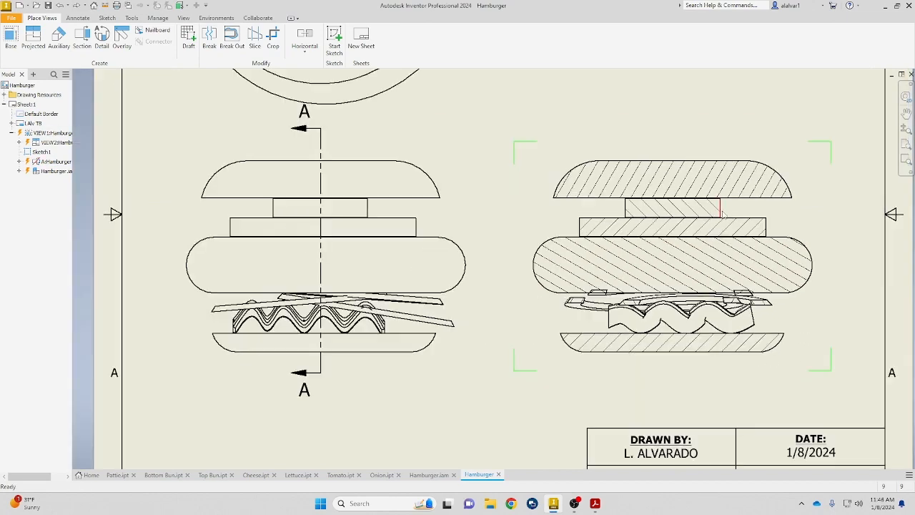
{"action": "middle_click_drag", "start_coordinate": [708, 207], "coordinate": [646, 211]}
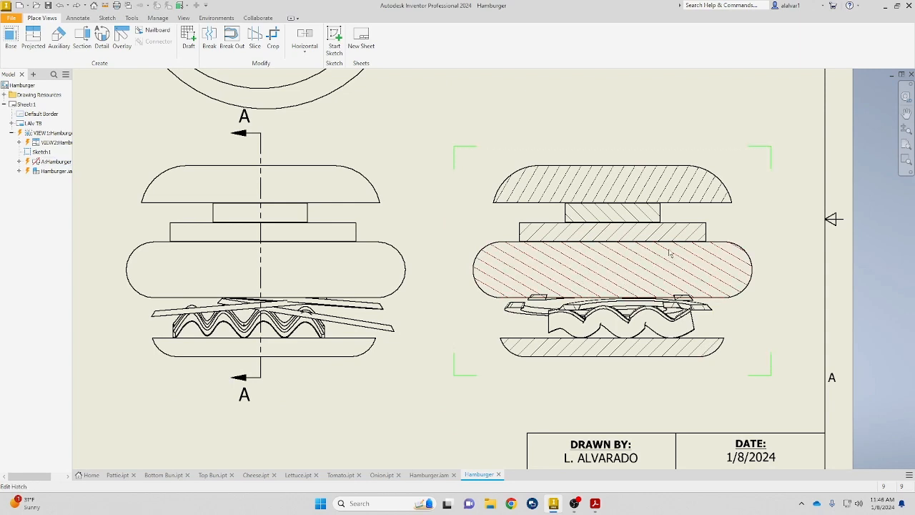
{"action": "scroll", "coordinate": [689, 269], "scroll_direction": "down", "scroll_amount": 5}
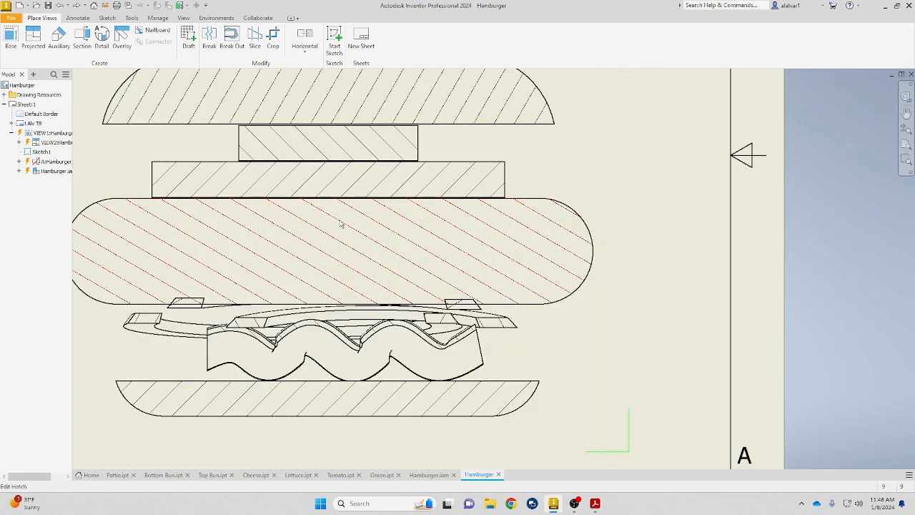
{"action": "right_click", "coordinate": [343, 397]}
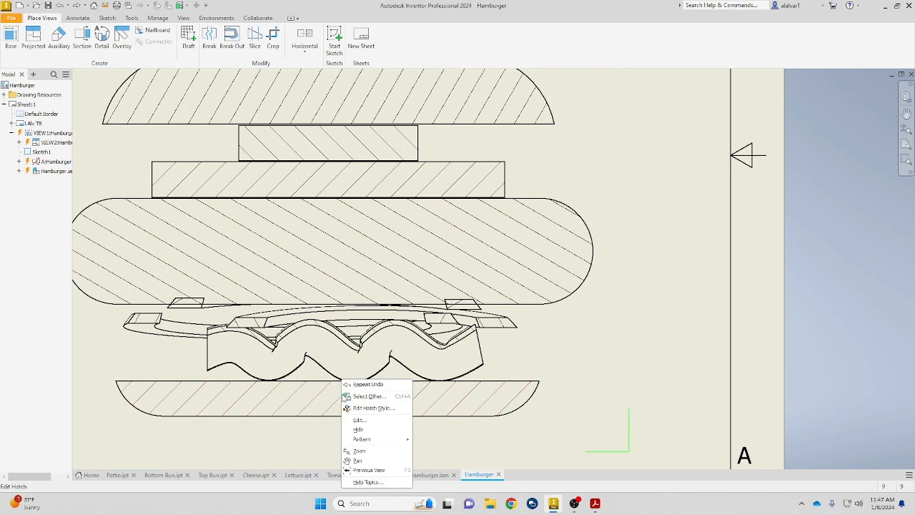
{"action": "left_click", "coordinate": [358, 420]}
{"action": "left_click", "coordinate": [123, 124]}
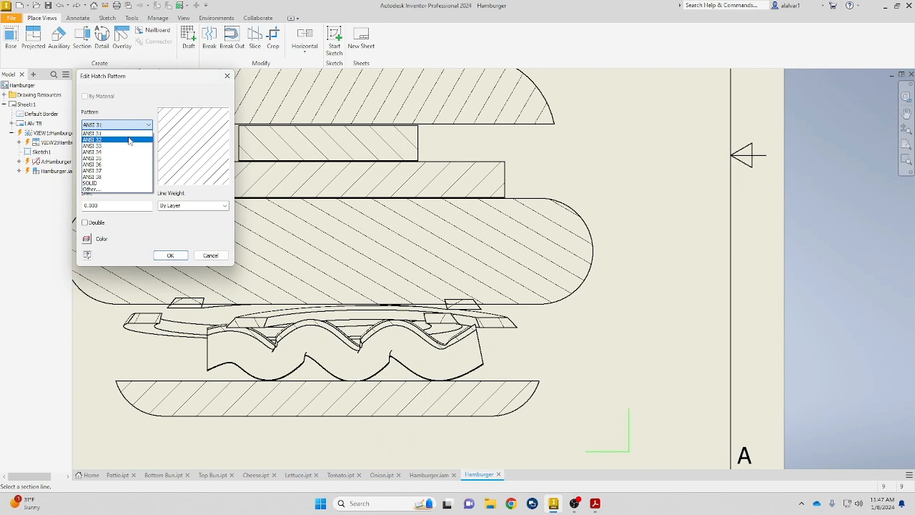
{"action": "left_click", "coordinate": [128, 141]}
{"action": "left_click", "coordinate": [127, 125]}
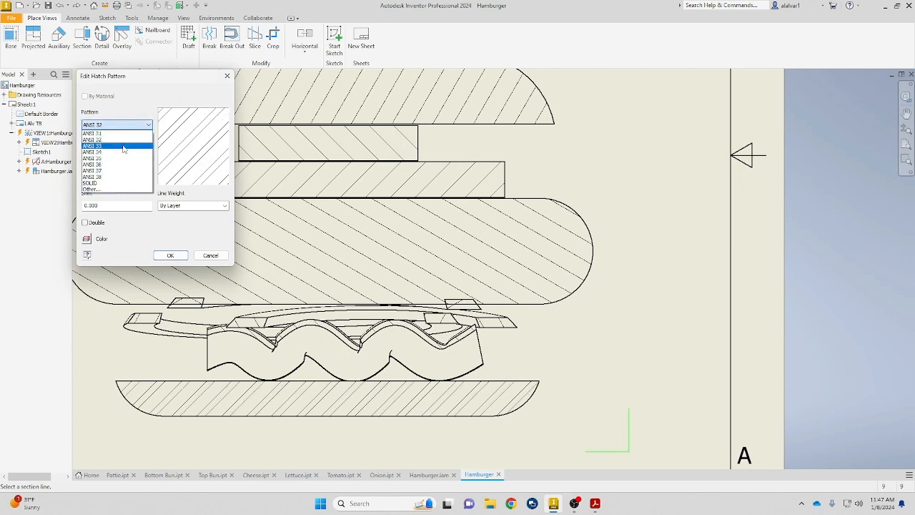
{"action": "left_click", "coordinate": [123, 145]}
{"action": "left_click", "coordinate": [126, 124]}
{"action": "left_click", "coordinate": [127, 151]}
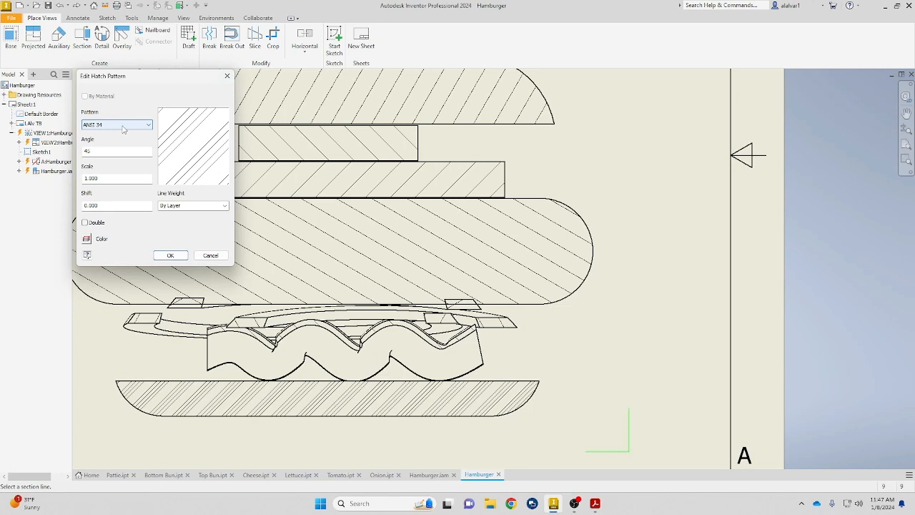
{"action": "key", "text": "Escape"}
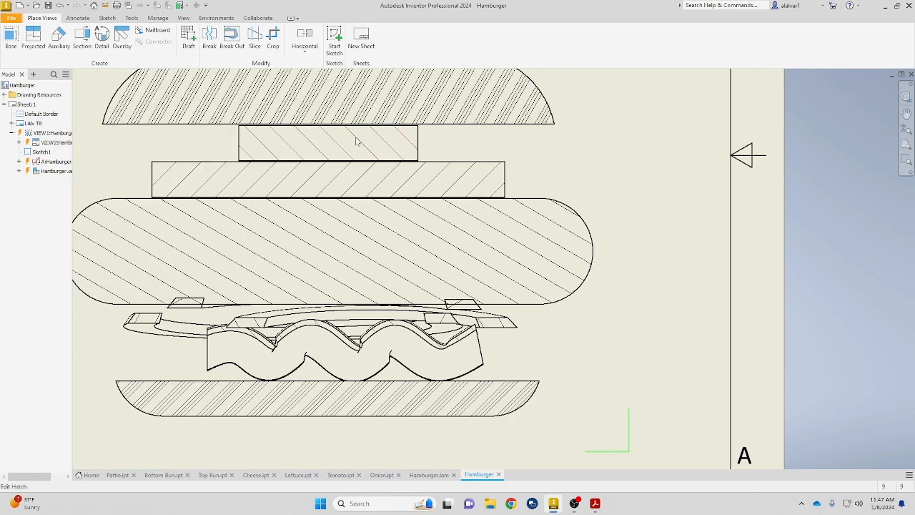
{"action": "right_click", "coordinate": [350, 138]}
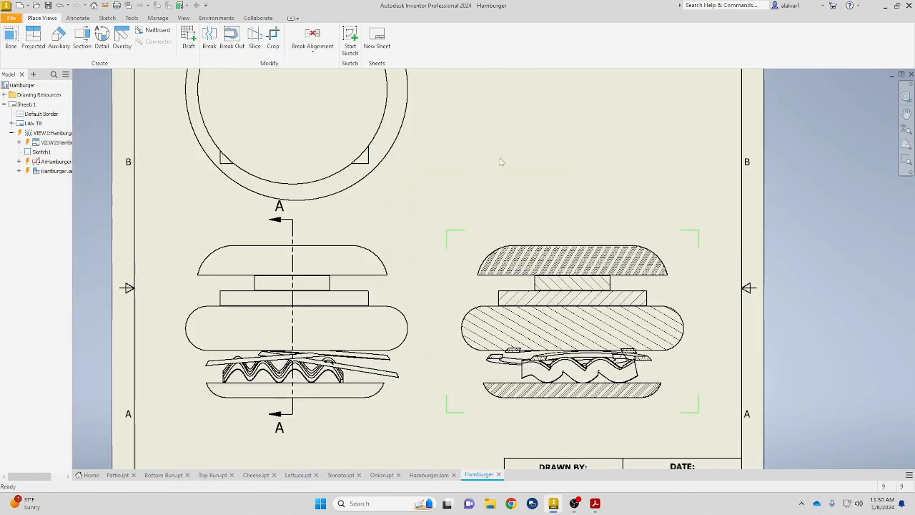
Move the projected top view upward off the drawing sheet.
{"action": "scroll", "coordinate": [500, 161], "scroll_direction": "down", "scroll_amount": 5}
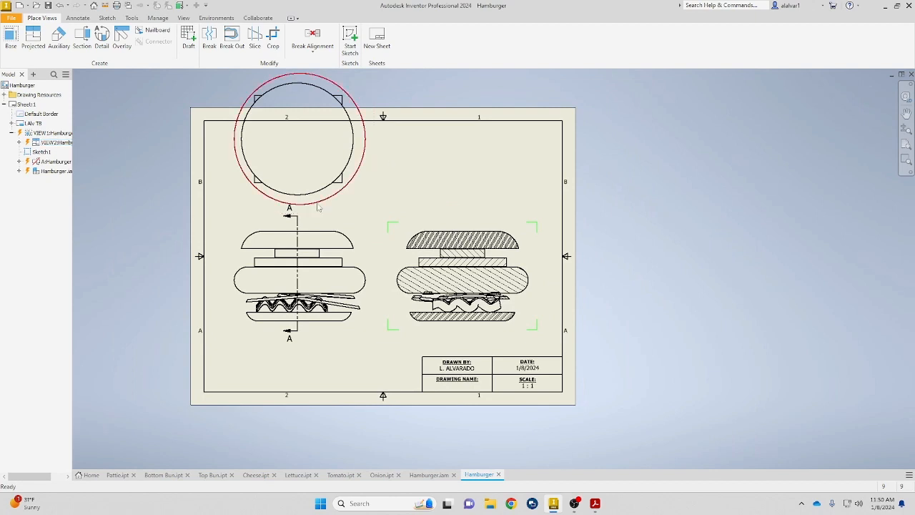
{"action": "left_click", "coordinate": [383, 177]}
{"action": "left_click", "coordinate": [303, 130]}
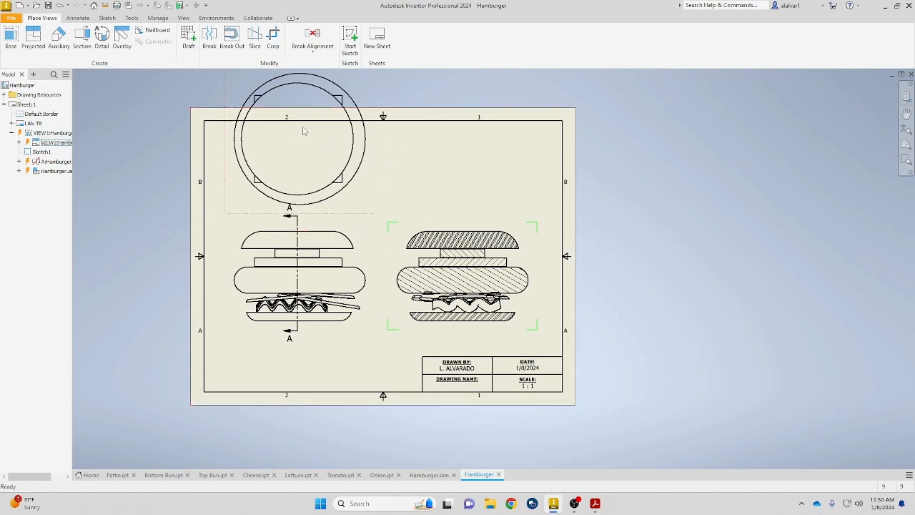
{"action": "left_click_drag", "start_coordinate": [383, 178], "coordinate": [238, 8]}
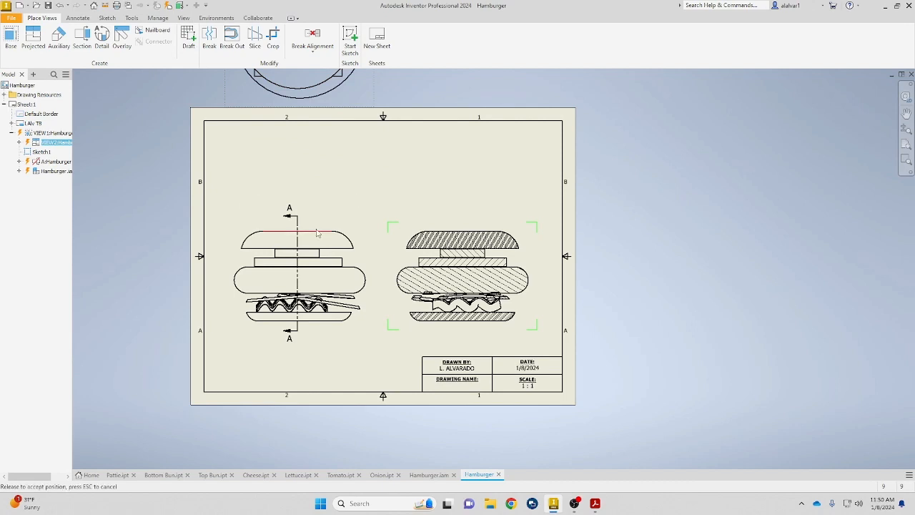
Move the front view and its aligned section view slightly upward on the sheet, clear of the title block.
{"action": "left_click_drag", "start_coordinate": [328, 225], "coordinate": [328, 174]}
{"action": "left_click_drag", "start_coordinate": [489, 283], "coordinate": [492, 286]}
{"action": "left_click_drag", "start_coordinate": [340, 283], "coordinate": [341, 313]}
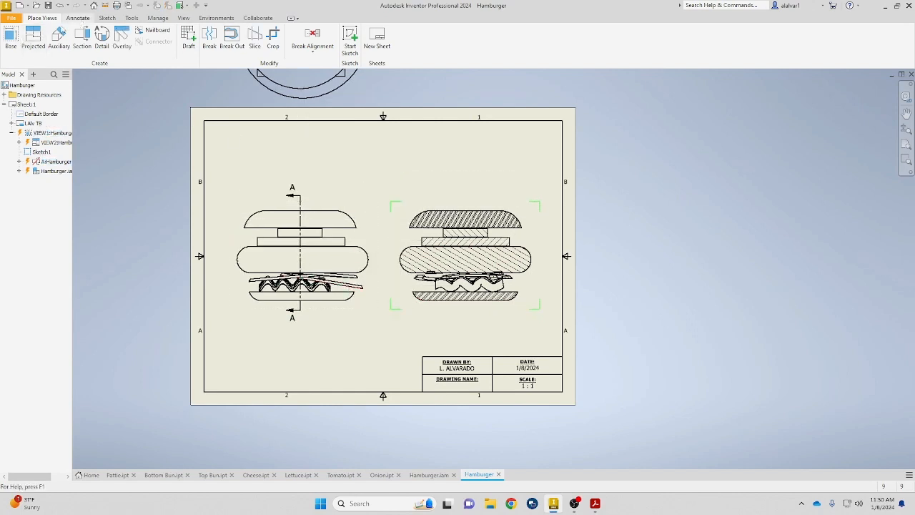
Dimension the front view's overall width, top bun diameter and overall height, and add layer height dimensions around the section view.
{"action": "left_click", "coordinate": [77, 17]}
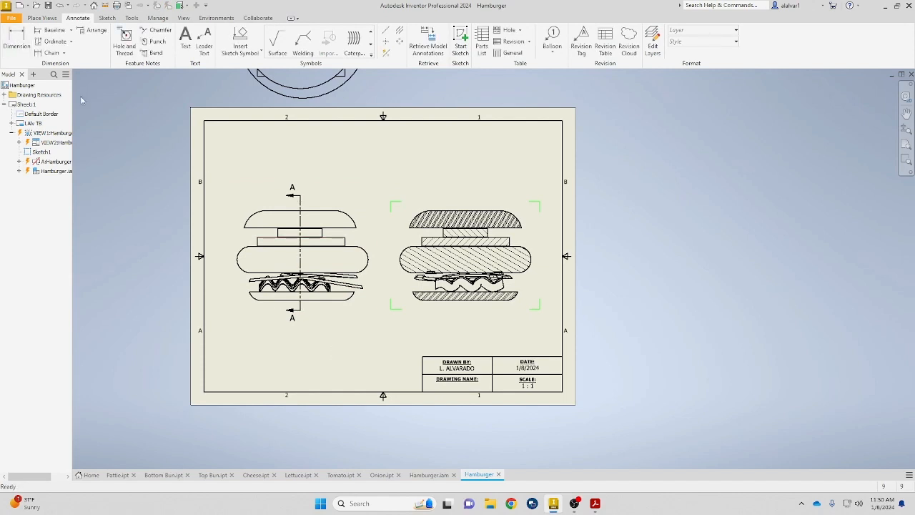
{"action": "left_click", "coordinate": [16, 40]}
{"action": "scroll", "coordinate": [298, 301], "scroll_direction": "up", "scroll_amount": 3}
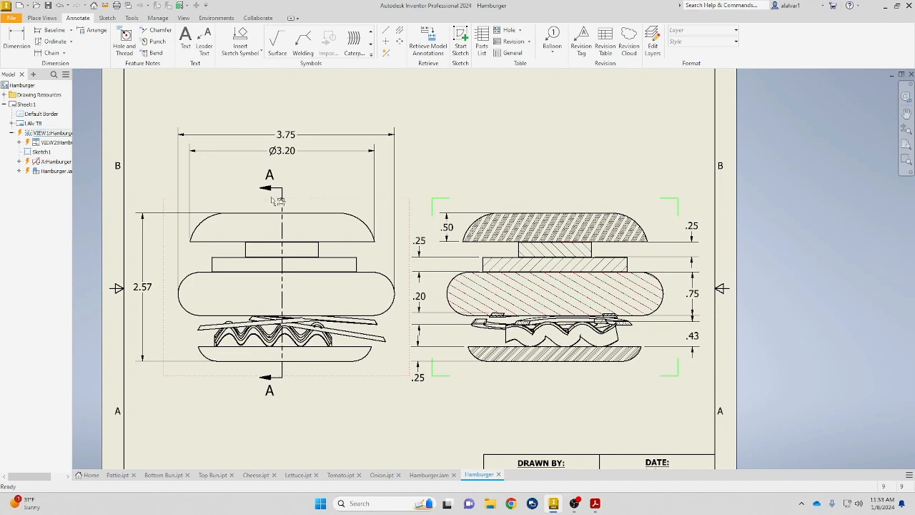
Set the scale of the front view to .75.
{"action": "double_click", "coordinate": [364, 205]}
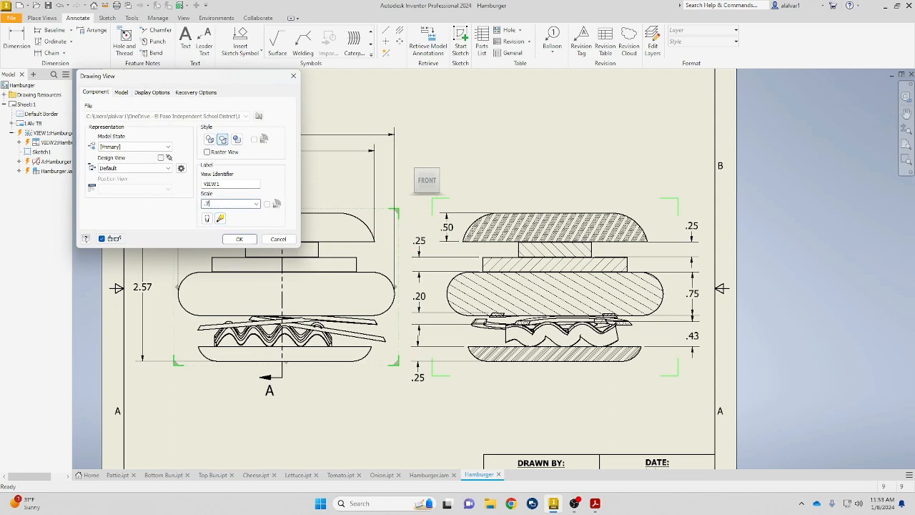
{"action": "key", "text": "Return"}
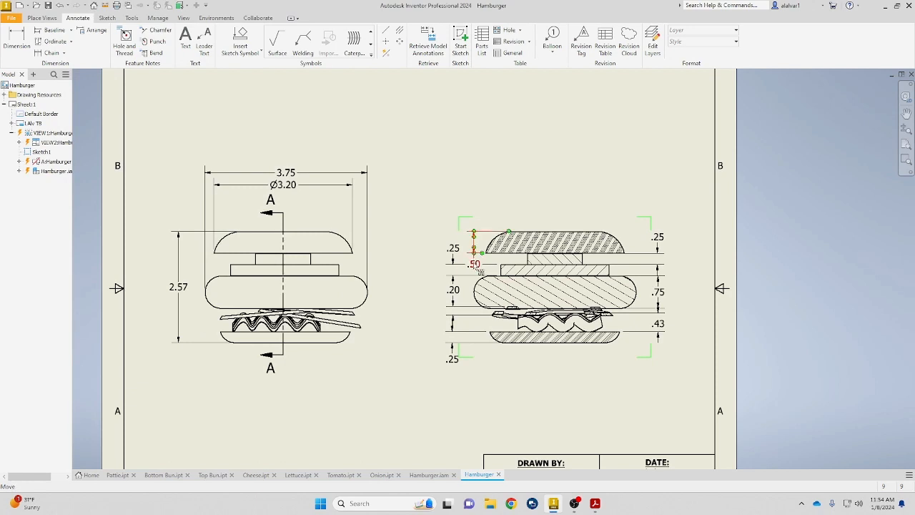
Replace the section view's top bun and bottom bun height dimensions with matching ones beside the front view.
{"action": "left_click_drag", "start_coordinate": [479, 270], "coordinate": [442, 243]}
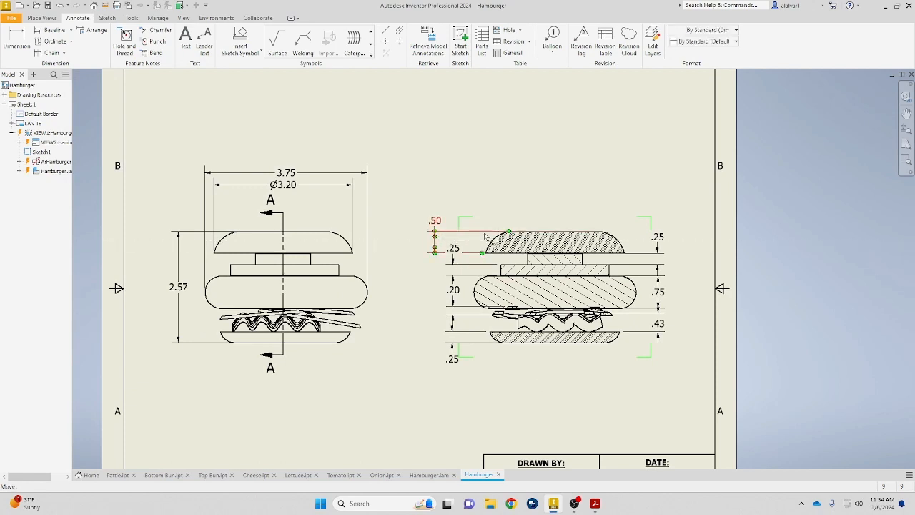
{"action": "key", "text": "Delete"}
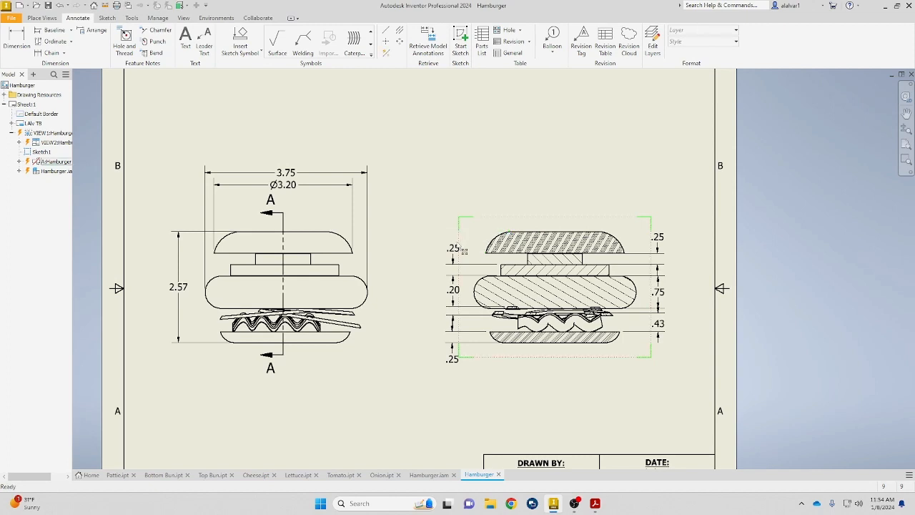
{"action": "left_click", "coordinate": [24, 33]}
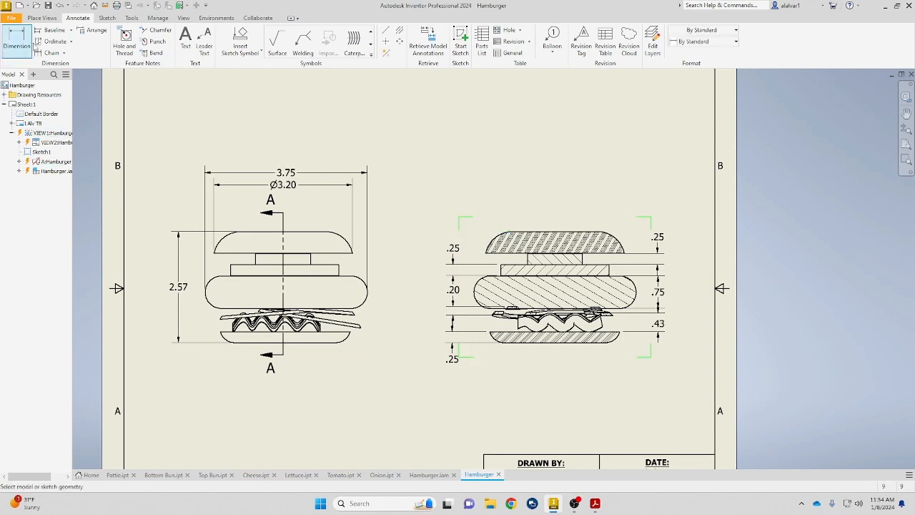
{"action": "left_click", "coordinate": [347, 253]}
{"action": "left_click", "coordinate": [325, 232]}
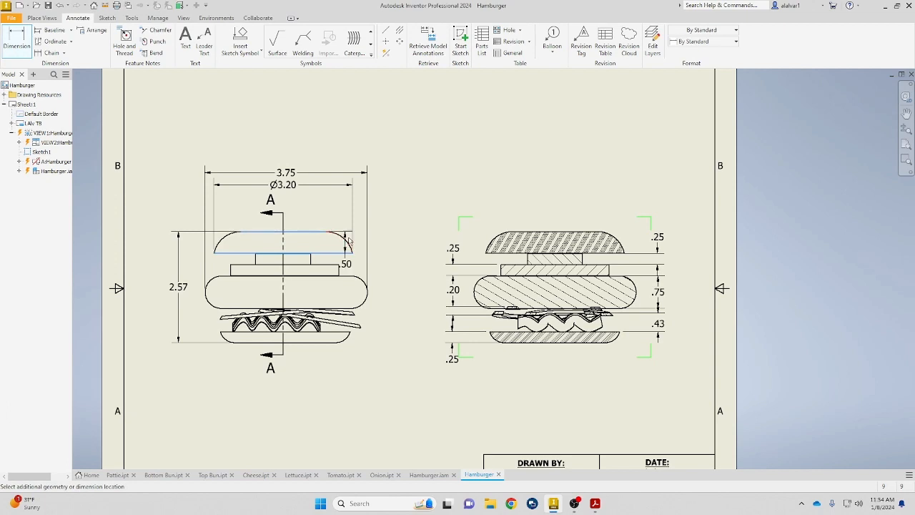
{"action": "left_click", "coordinate": [389, 250]}
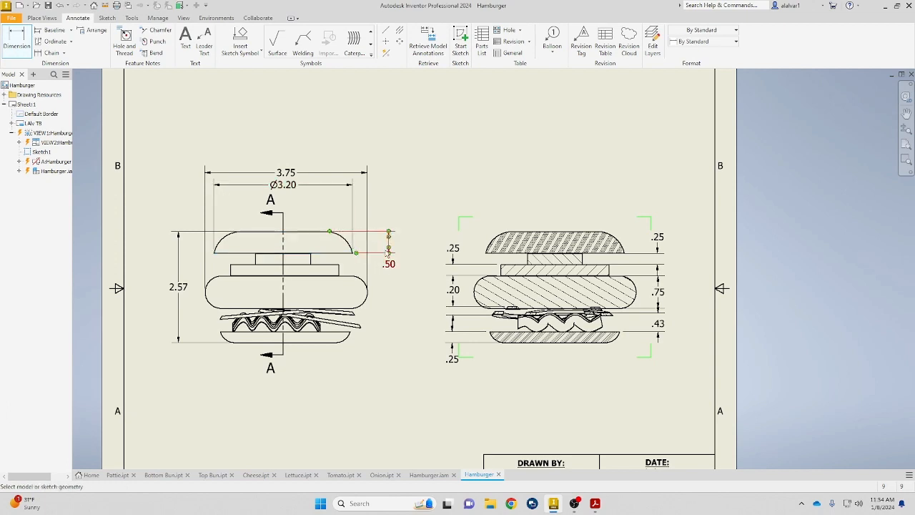
{"action": "left_click", "coordinate": [332, 347]}
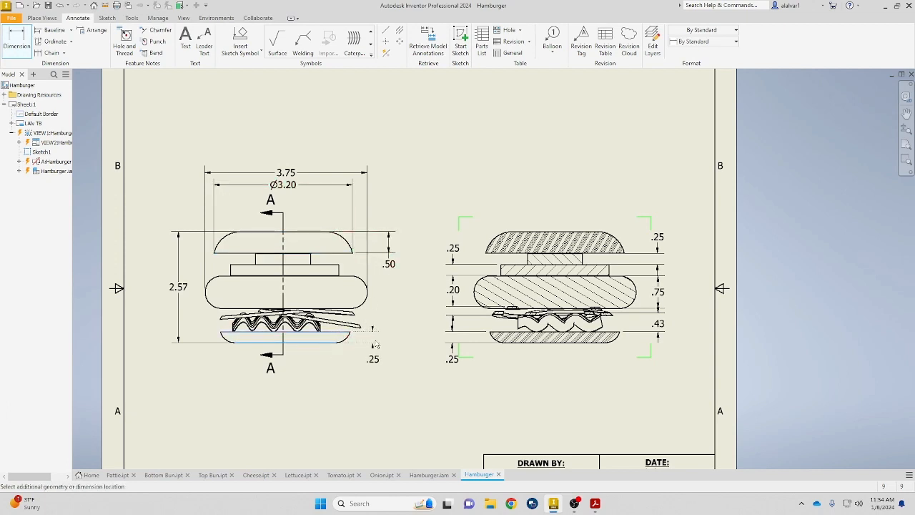
{"action": "left_click", "coordinate": [389, 346]}
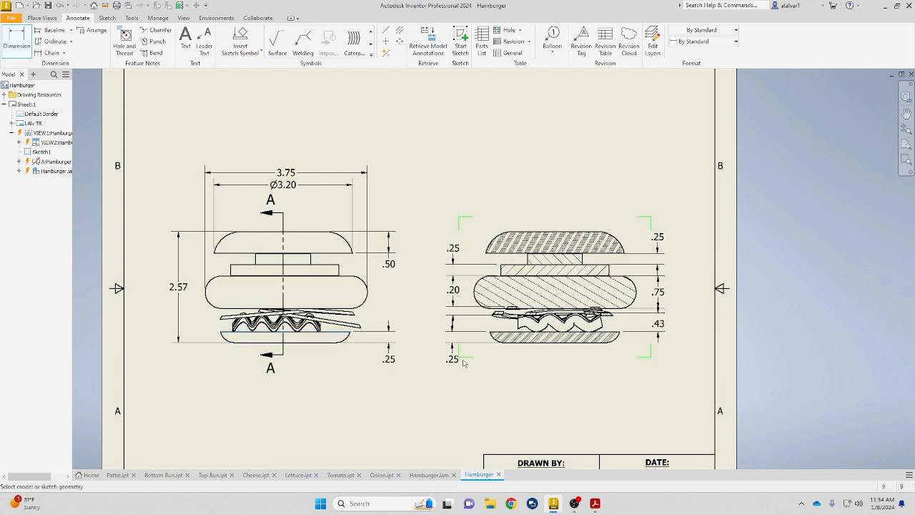
{"action": "key", "text": "Escape"}
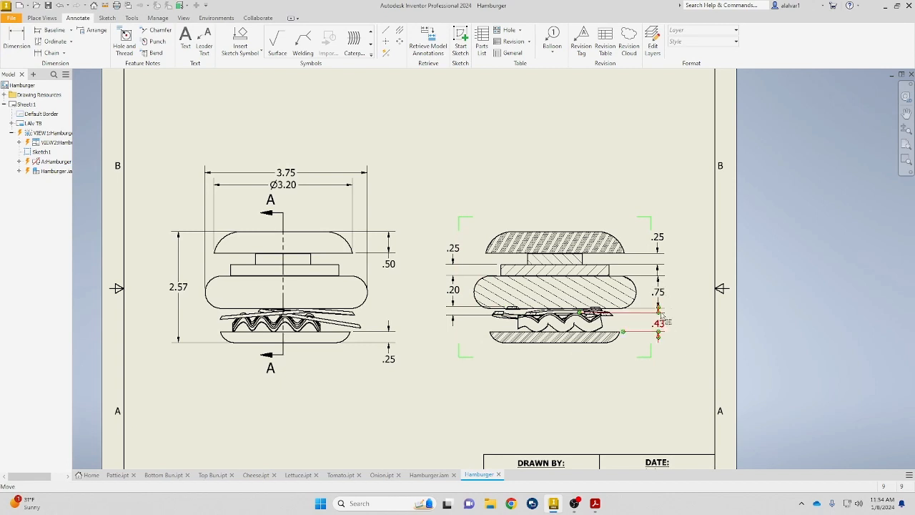
Move the section view's patty height dimension farther outward and shift the .43 dimension below it slightly inward.
{"action": "scroll", "coordinate": [664, 324], "scroll_direction": "up", "scroll_amount": 3}
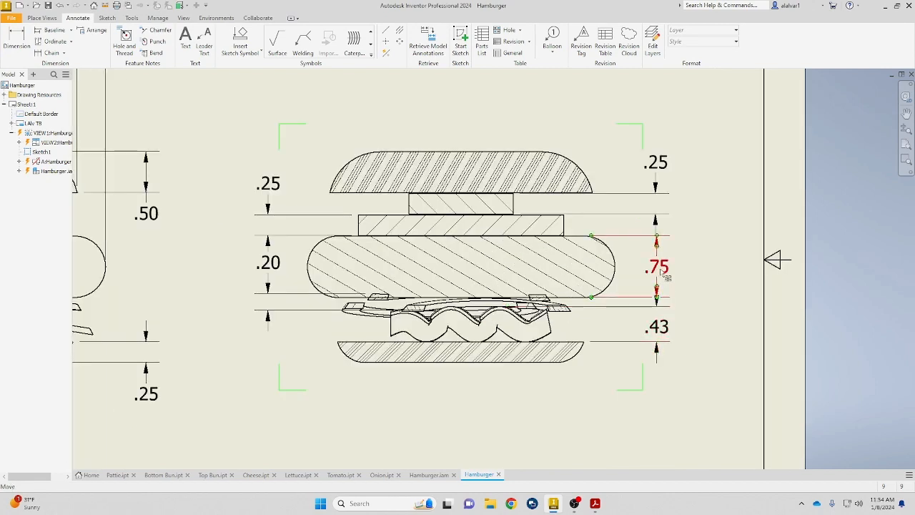
{"action": "left_click", "coordinate": [697, 276]}
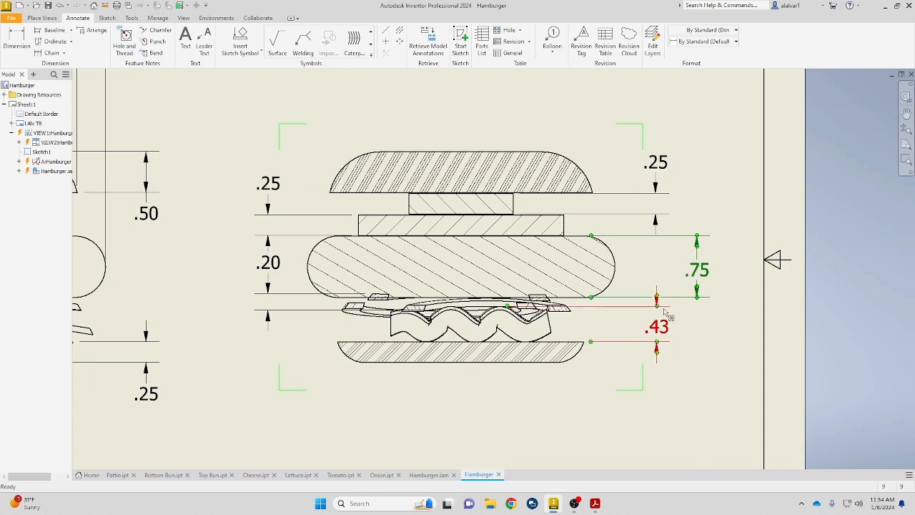
{"action": "left_click_drag", "start_coordinate": [665, 331], "coordinate": [660, 329]}
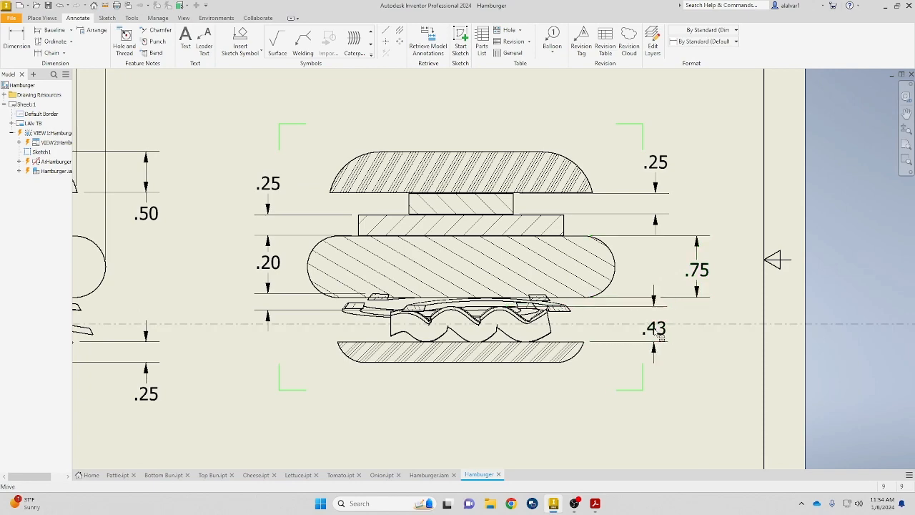
{"action": "left_click", "coordinate": [699, 379]}
{"action": "scroll", "coordinate": [702, 381], "scroll_direction": "down", "scroll_amount": 3}
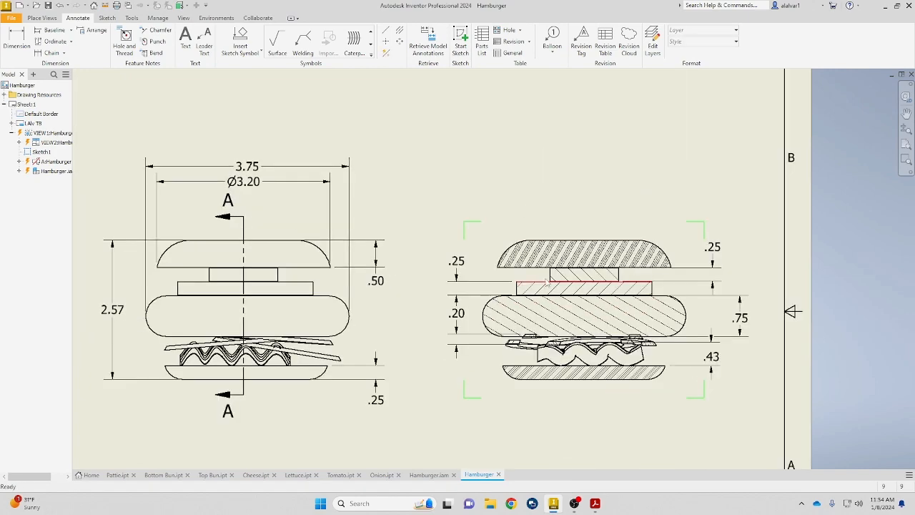
Create a structured, first-level parts list from the front view and place it in the upper-right corner of the sheet border.
{"action": "left_click", "coordinate": [482, 43]}
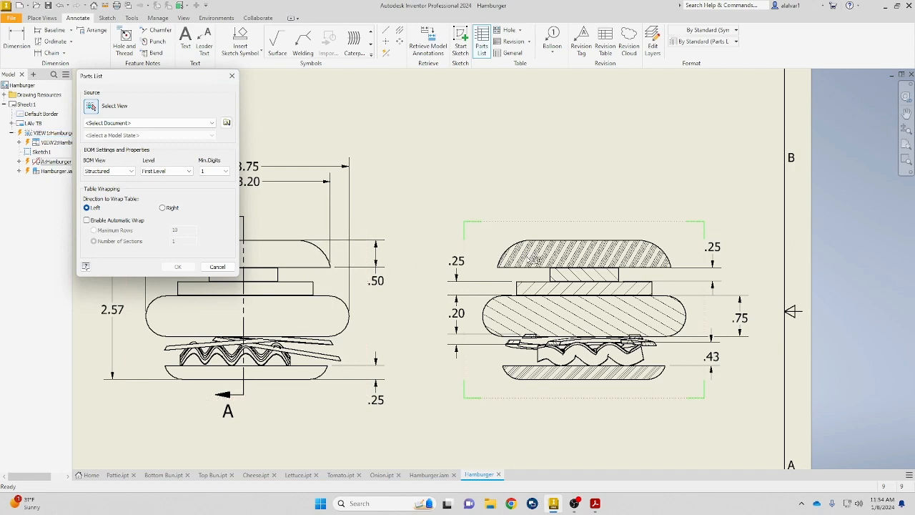
{"action": "left_click", "coordinate": [306, 256]}
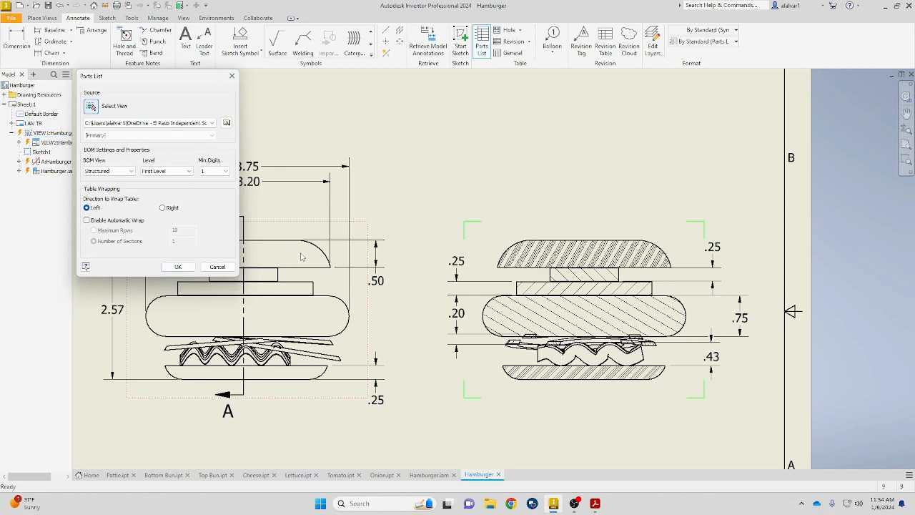
{"action": "left_click", "coordinate": [172, 267]}
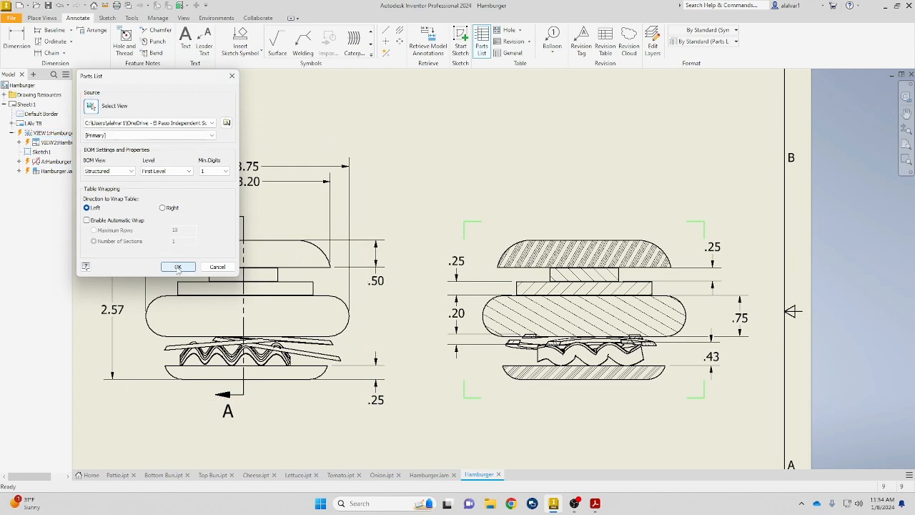
{"action": "left_click", "coordinate": [190, 208]}
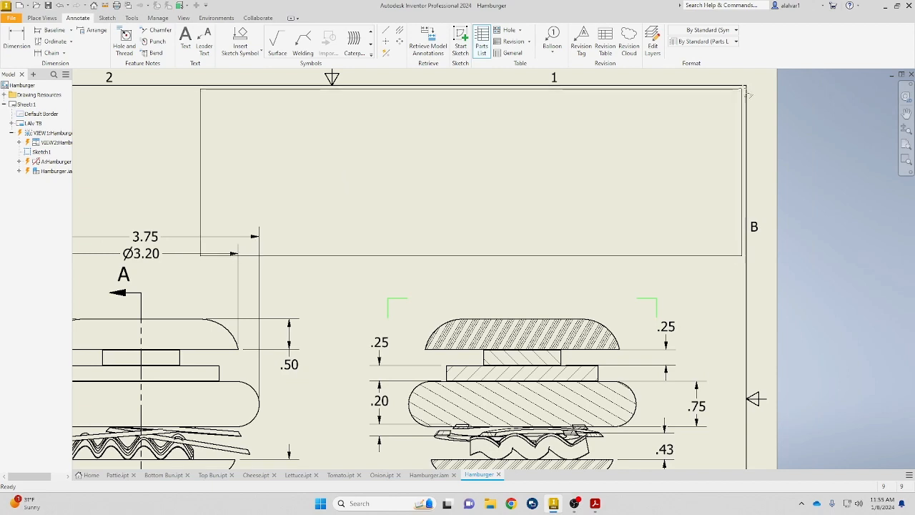
{"action": "left_click", "coordinate": [747, 87]}
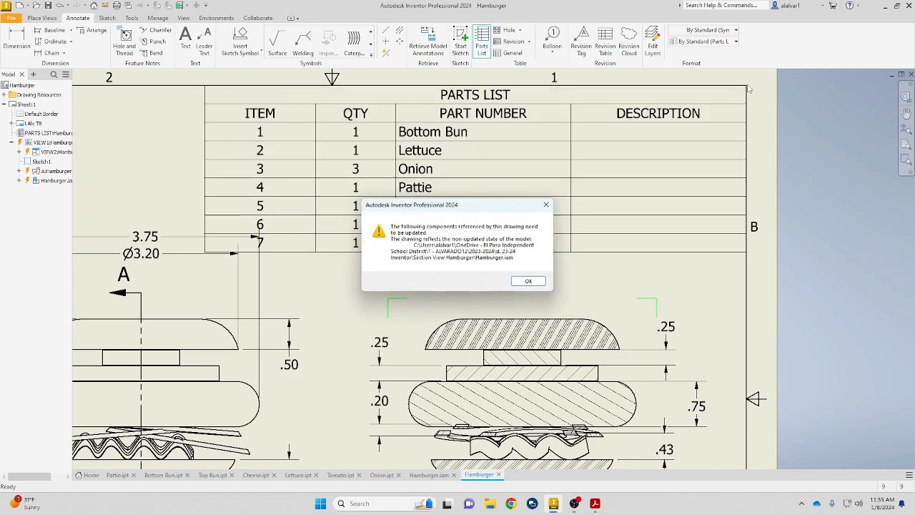
{"action": "left_click", "coordinate": [529, 281]}
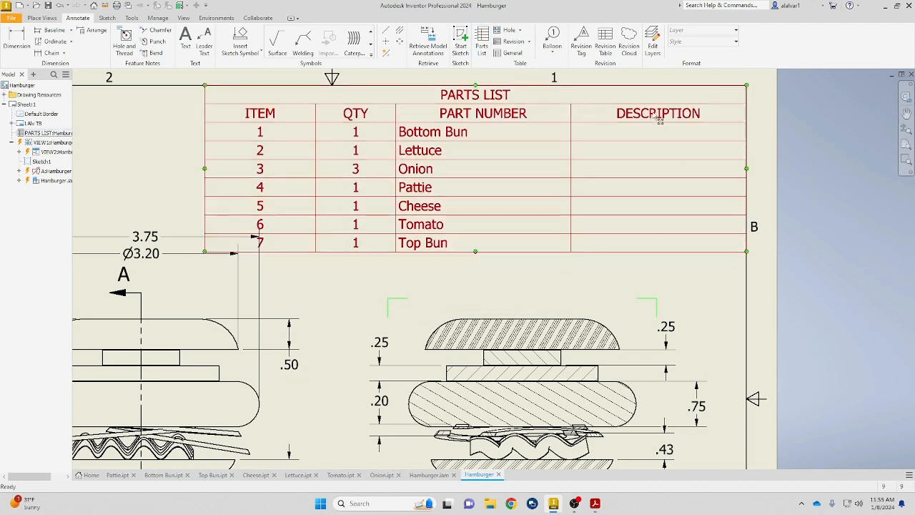
Remove the DESCRIPTION column from the parts list.
{"action": "double_click", "coordinate": [654, 118]}
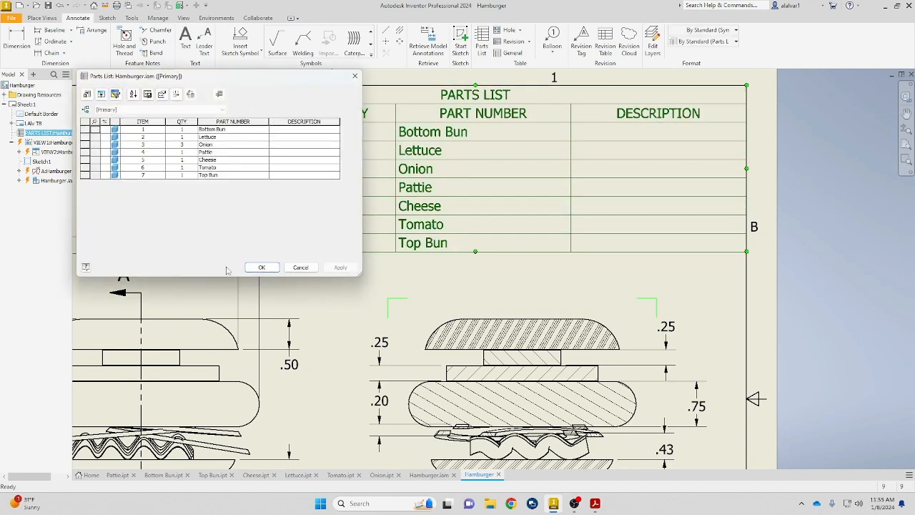
{"action": "right_click", "coordinate": [306, 120]}
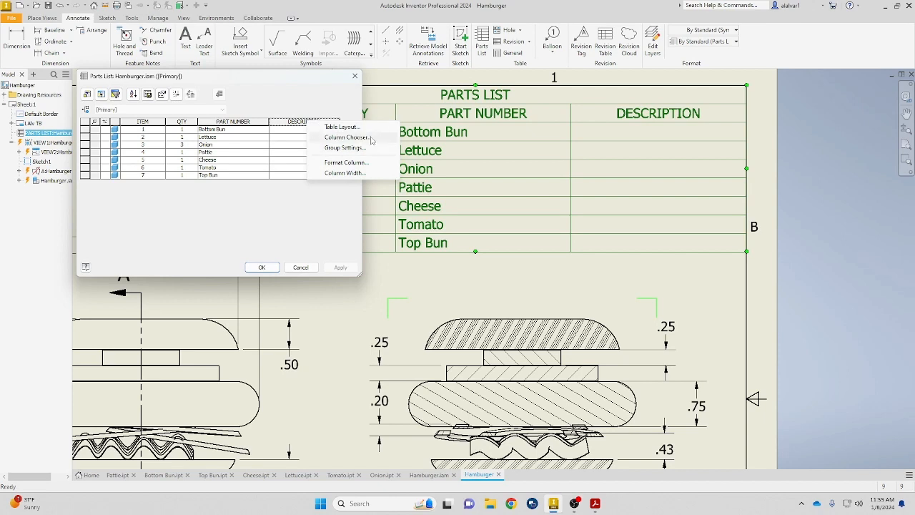
{"action": "left_click", "coordinate": [346, 137]}
{"action": "left_click", "coordinate": [272, 144]}
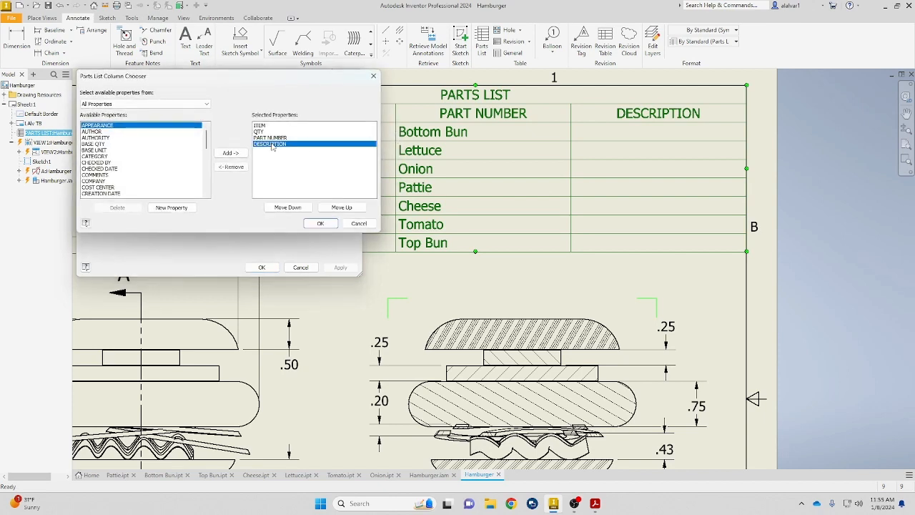
{"action": "left_click", "coordinate": [230, 166]}
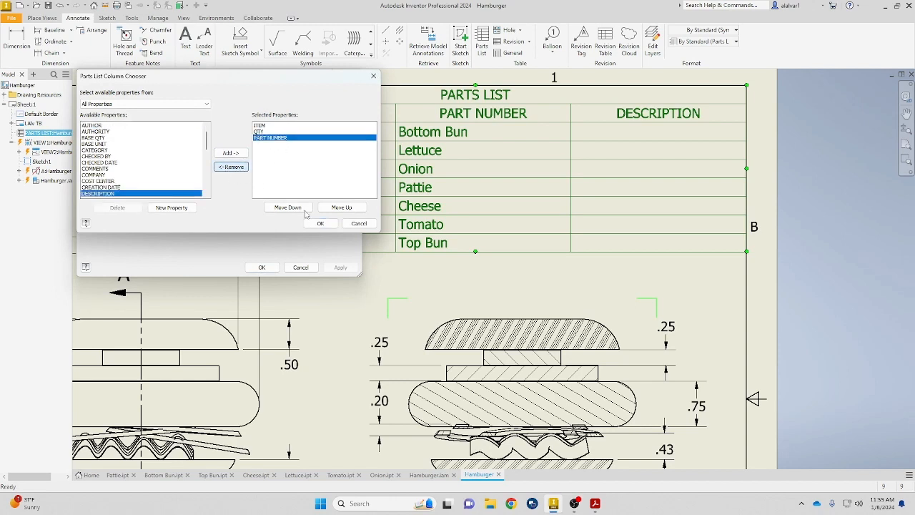
{"action": "left_click", "coordinate": [319, 223]}
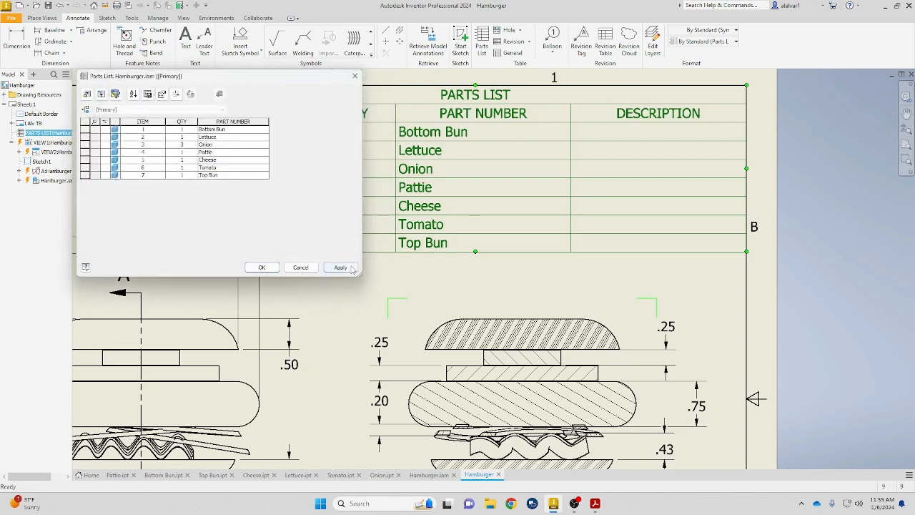
{"action": "left_click", "coordinate": [338, 268]}
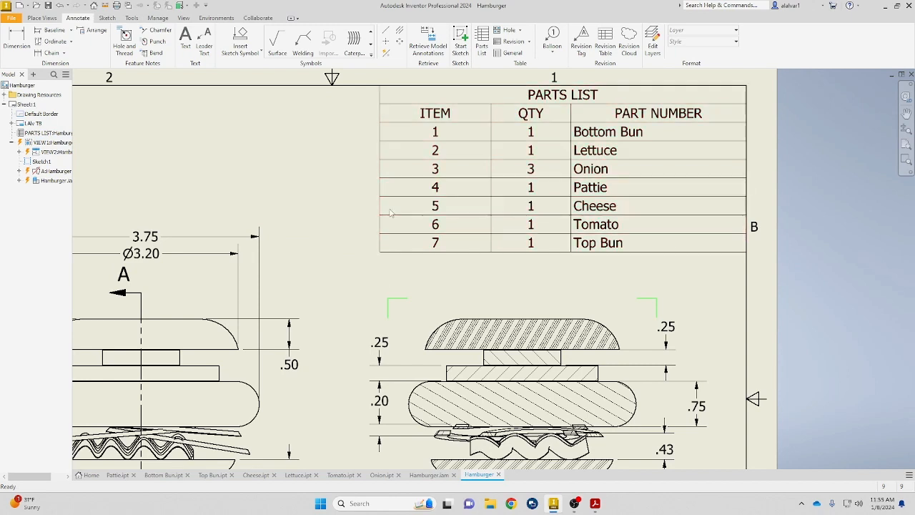
Narrow the ITEM and QTY columns of the parts list.
{"action": "left_click_drag", "start_coordinate": [380, 166], "coordinate": [417, 168]}
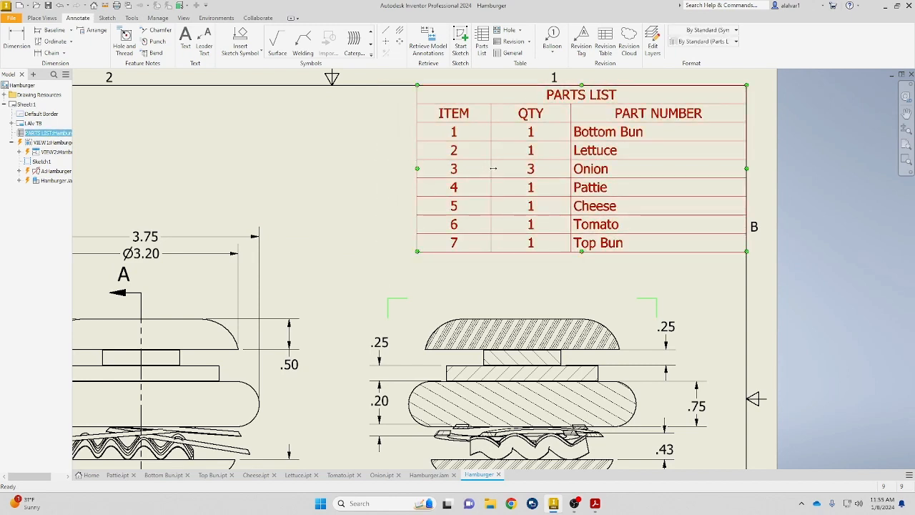
{"action": "left_click_drag", "start_coordinate": [494, 169], "coordinate": [506, 169]}
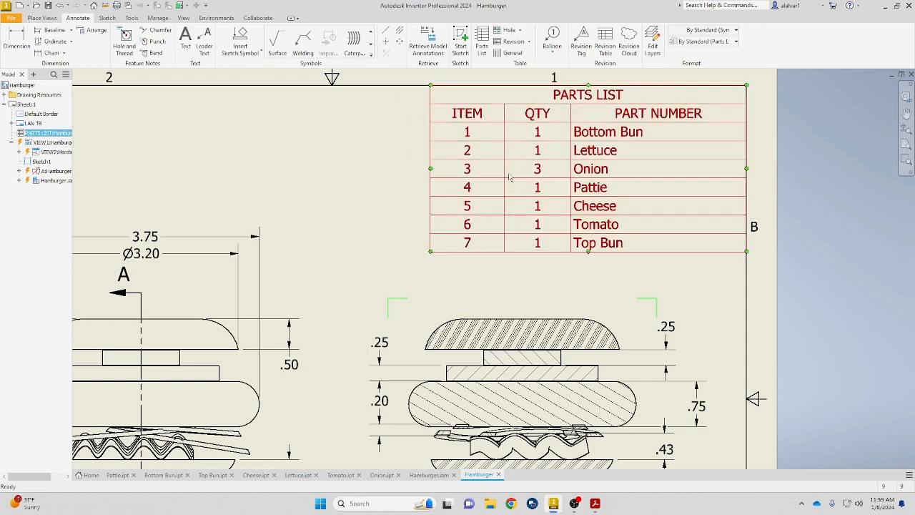
{"action": "scroll", "coordinate": [585, 186], "scroll_direction": "down", "scroll_amount": 3}
{"action": "key", "text": "Escape"}
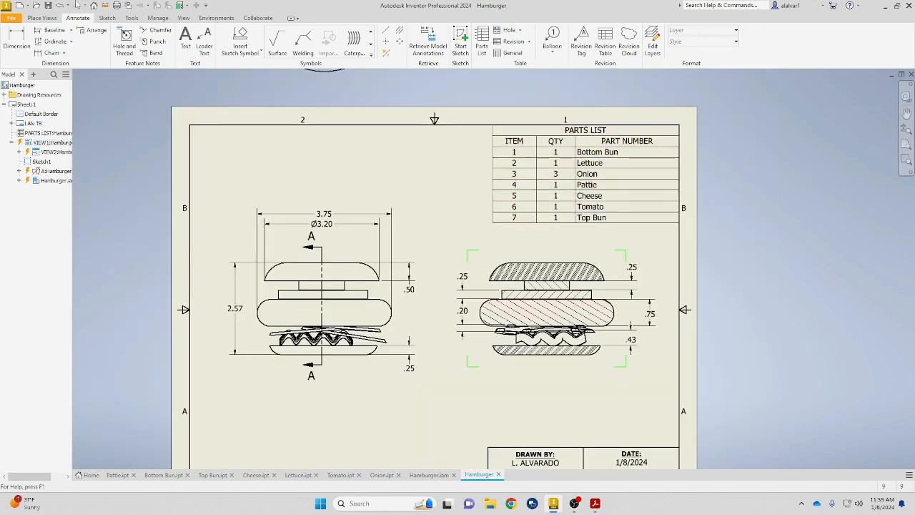
Create a projected isometric view from the section view and place it beside the parts list.
{"action": "left_click", "coordinate": [42, 18]}
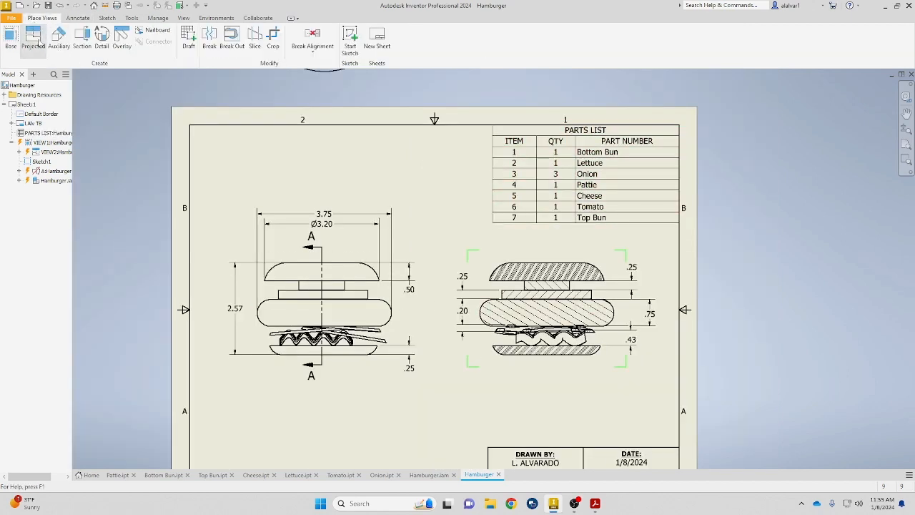
{"action": "left_click", "coordinate": [33, 37]}
{"action": "left_click", "coordinate": [504, 266]}
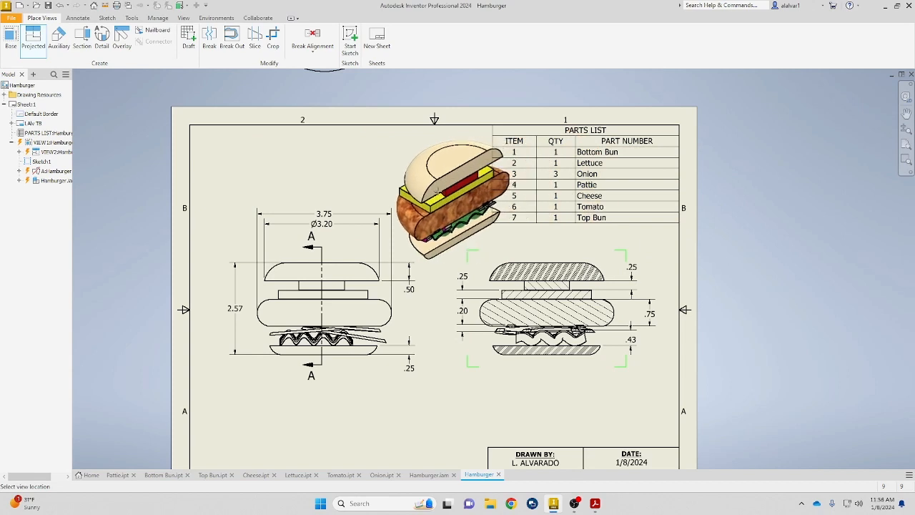
{"action": "left_click", "coordinate": [425, 195]}
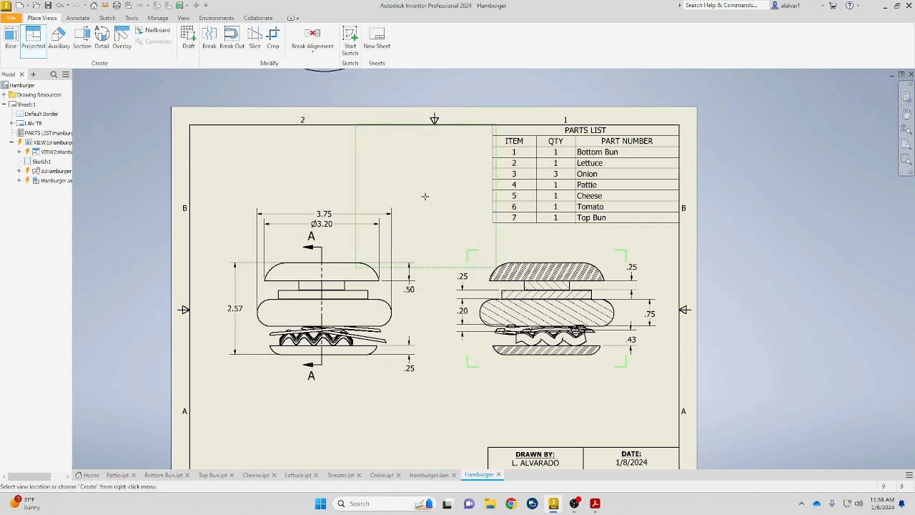
{"action": "right_click", "coordinate": [428, 314]}
{"action": "left_click", "coordinate": [498, 277]}
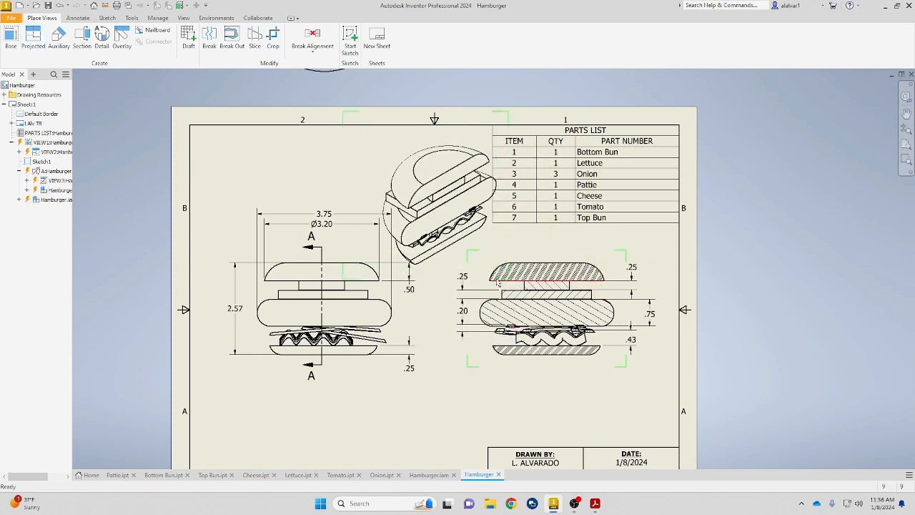
Move the front and section views down the sheet and place the isometric view above the front view.
{"action": "left_click_drag", "start_coordinate": [384, 380], "coordinate": [388, 412]}
{"action": "left_click_drag", "start_coordinate": [388, 424], "coordinate": [369, 436]}
{"action": "left_click_drag", "start_coordinate": [422, 285], "coordinate": [268, 288]}
{"action": "left_click", "coordinate": [427, 249]}
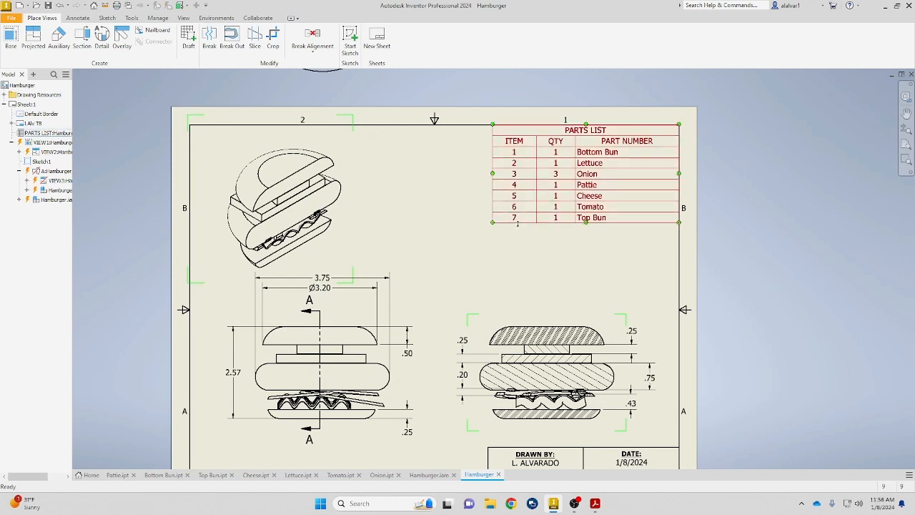
Make the isometric view's style independent of its base view and display it shaded.
{"action": "double_click", "coordinate": [351, 172]}
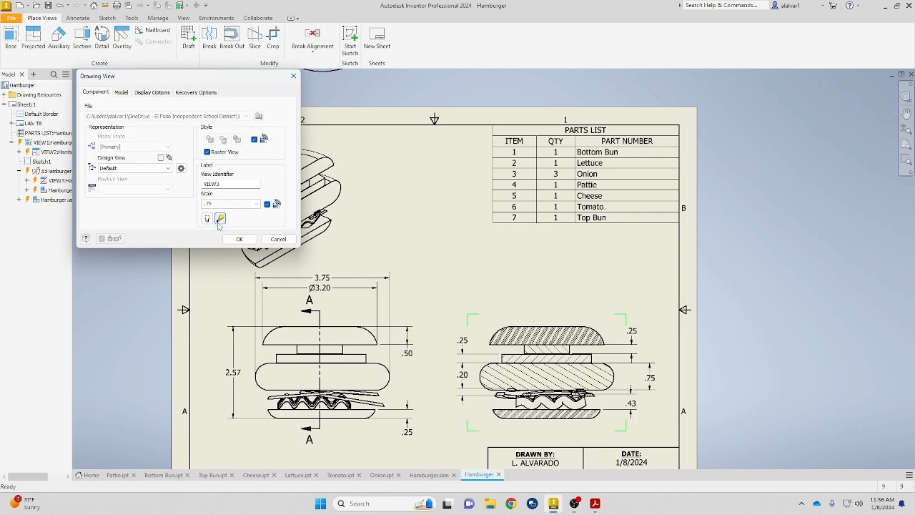
{"action": "left_click", "coordinate": [254, 139]}
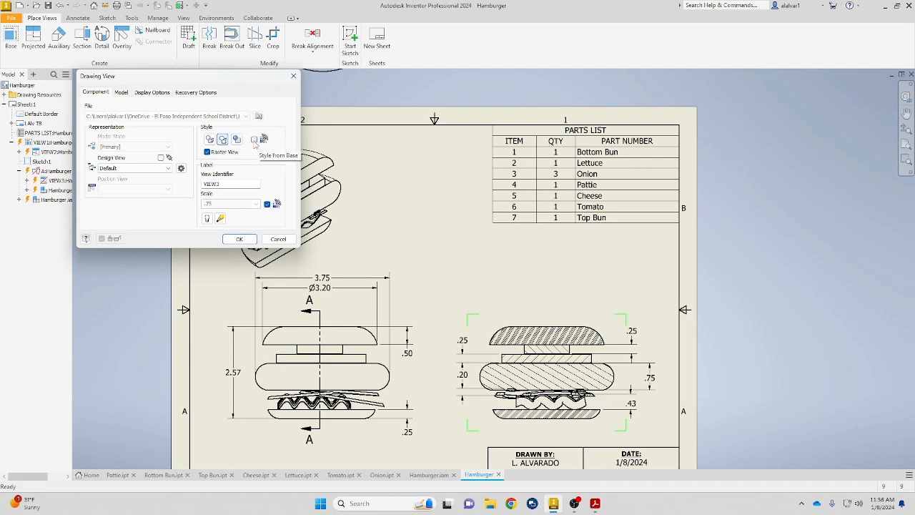
{"action": "left_click", "coordinate": [240, 239]}
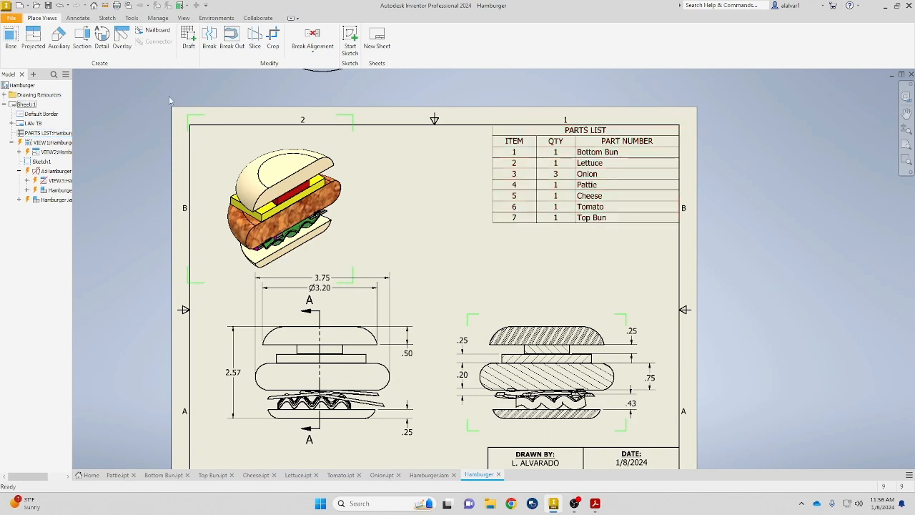
{"action": "left_click", "coordinate": [78, 18]}
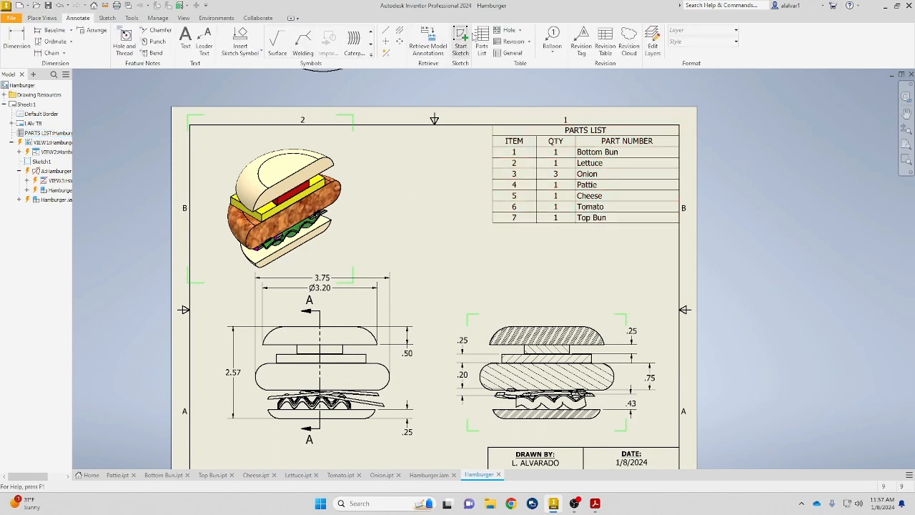
{"action": "left_click", "coordinate": [552, 40]}
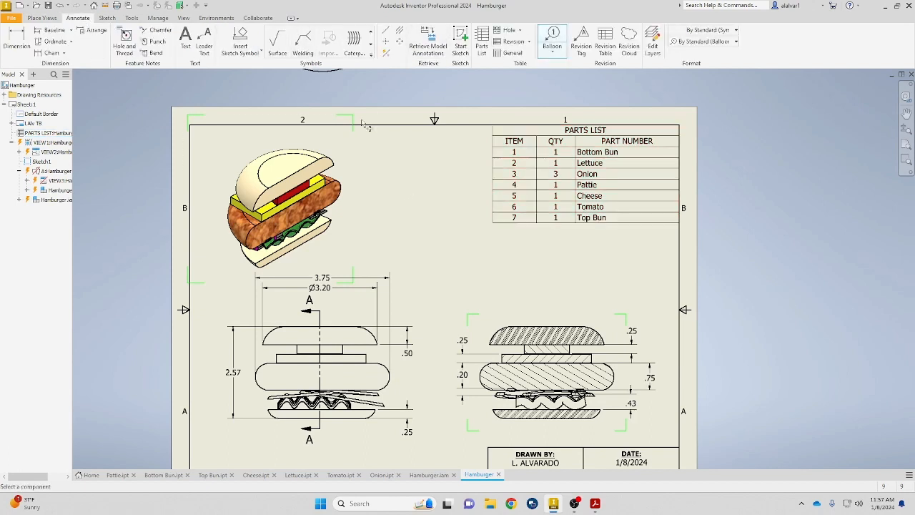
{"action": "left_click", "coordinate": [333, 165]}
{"action": "right_click", "coordinate": [369, 148]}
{"action": "left_click", "coordinate": [344, 148]}
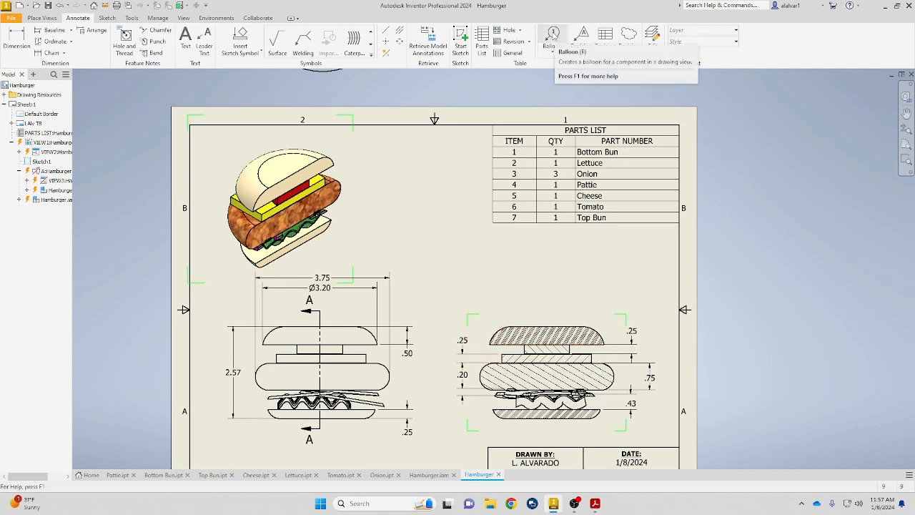
Attach a balloon to the bottom bun in the isometric view, placing it beside the burger.
{"action": "left_click", "coordinate": [553, 35]}
{"action": "scroll", "coordinate": [311, 214], "scroll_direction": "up", "scroll_amount": 3}
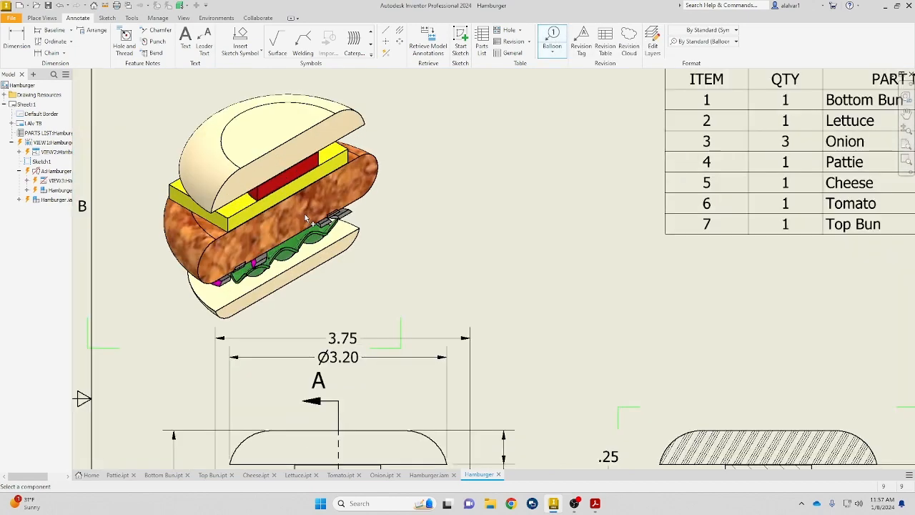
{"action": "scroll", "coordinate": [340, 250], "scroll_direction": "up", "scroll_amount": 5}
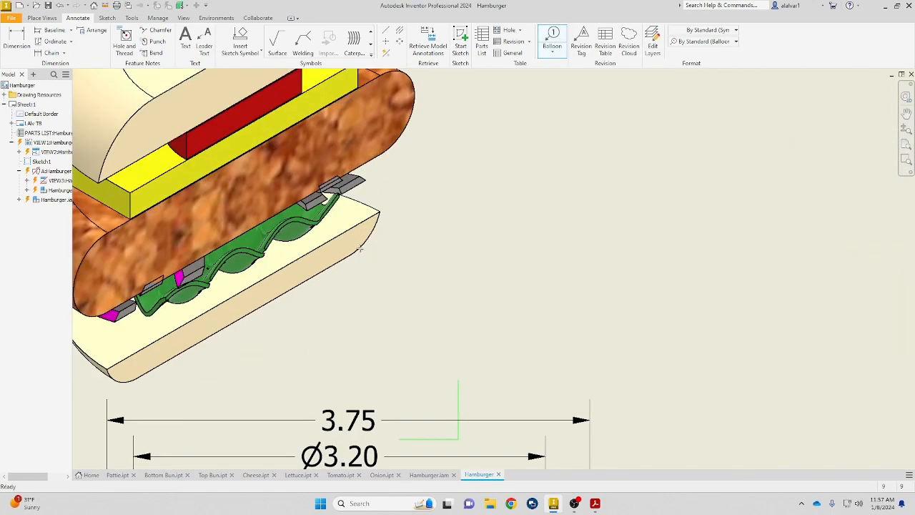
{"action": "left_click", "coordinate": [365, 250]}
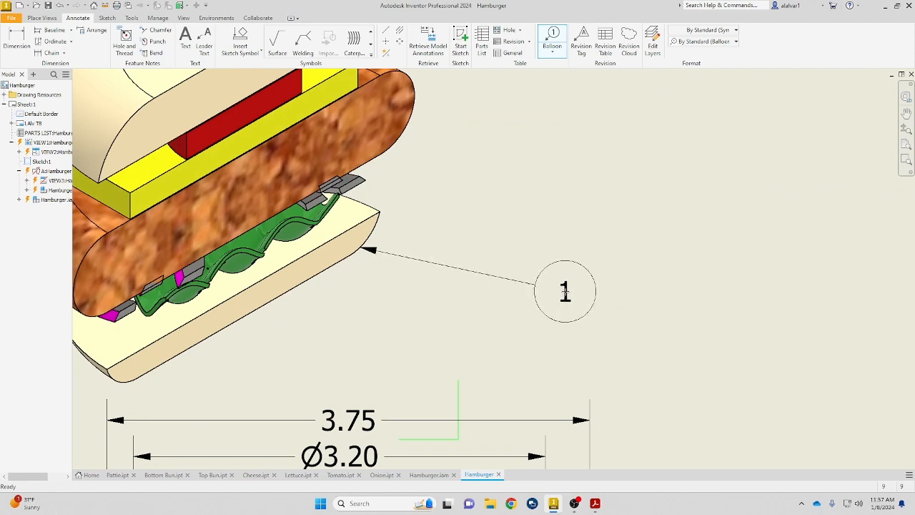
{"action": "left_click", "coordinate": [564, 288]}
{"action": "right_click", "coordinate": [561, 253]}
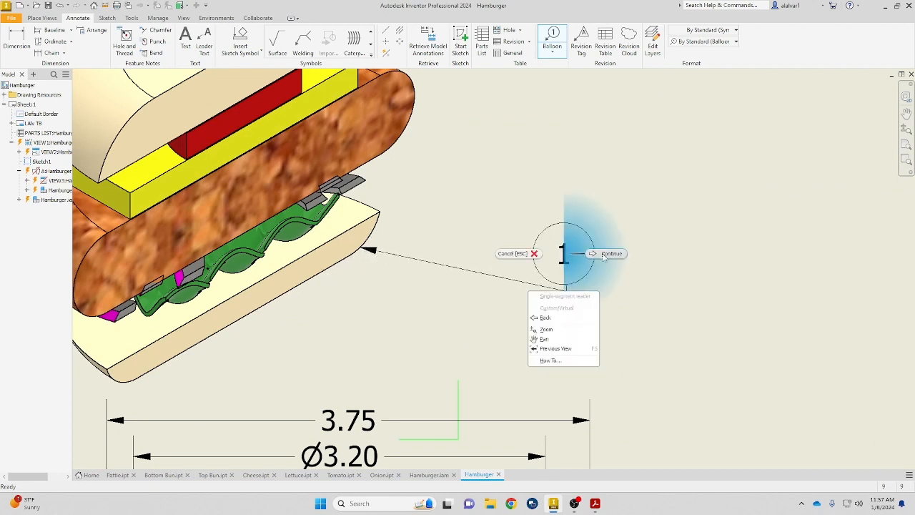
{"action": "left_click", "coordinate": [605, 255]}
Add a balloon for the lettuce in the isometric view, just above the bottom bun's balloon.
{"action": "left_click", "coordinate": [308, 224]}
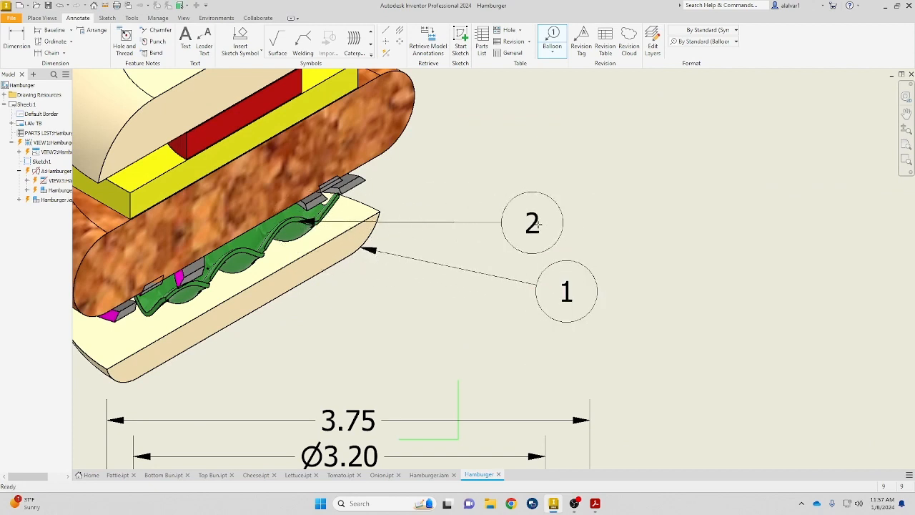
{"action": "right_click", "coordinate": [572, 224]}
{"action": "left_click", "coordinate": [507, 227]}
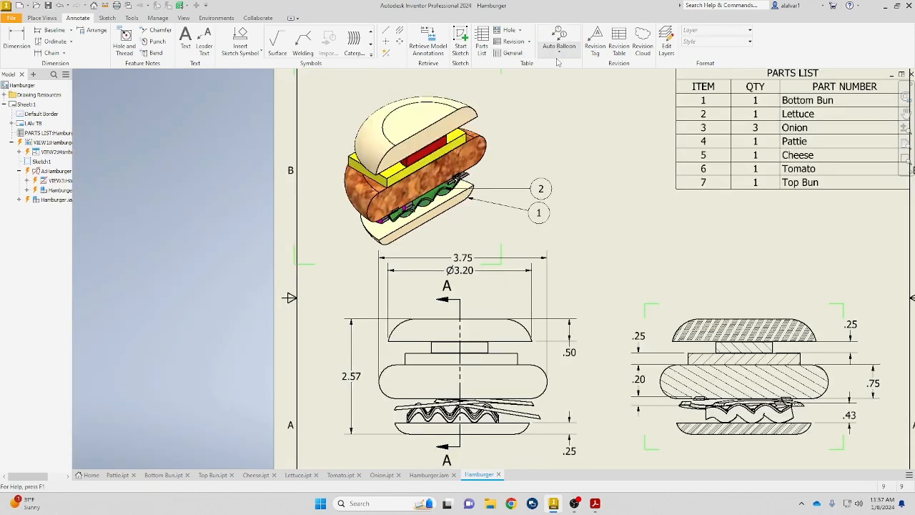
Add a balloon for the onion in the isometric view, above the lettuce balloon.
{"action": "left_click", "coordinate": [558, 53]}
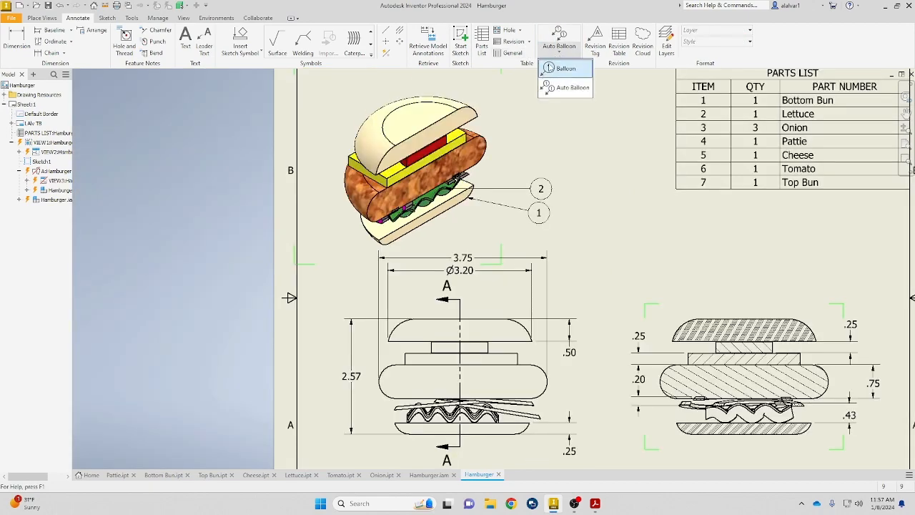
{"action": "left_click", "coordinate": [551, 66]}
{"action": "scroll", "coordinate": [473, 176], "scroll_direction": "down", "scroll_amount": 6}
{"action": "left_click", "coordinate": [456, 170]}
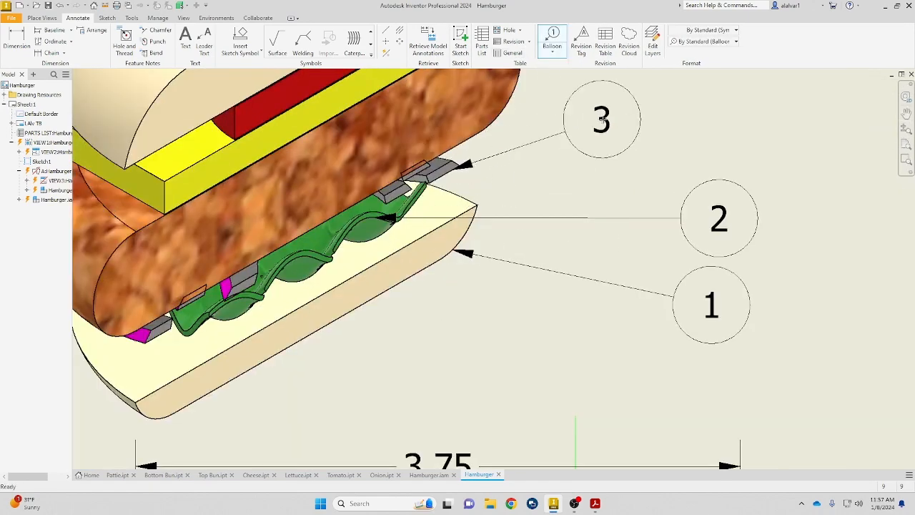
{"action": "left_click", "coordinate": [723, 128]}
{"action": "right_click", "coordinate": [723, 128]}
{"action": "left_click", "coordinate": [772, 129]}
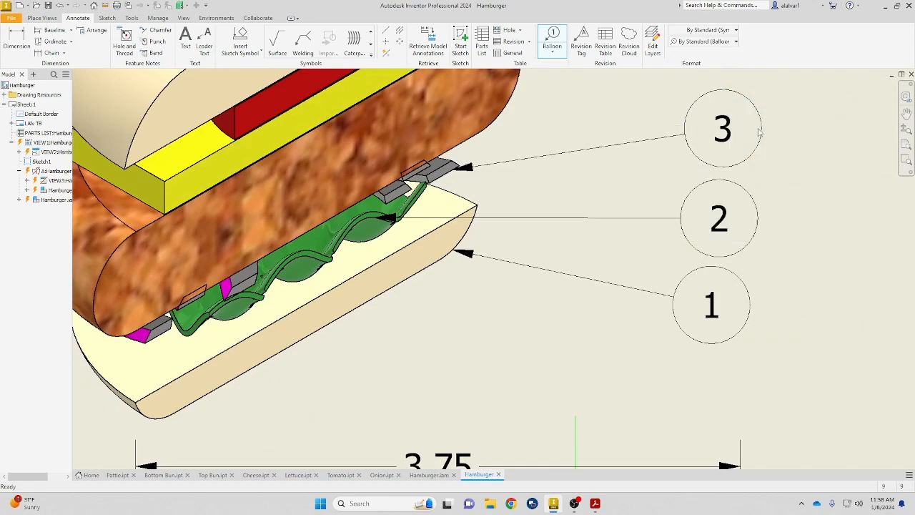
Add a balloon for the top bun in the isometric view, at the head of the balloon column.
{"action": "scroll", "coordinate": [787, 133], "scroll_direction": "up", "scroll_amount": 3}
{"action": "left_click", "coordinate": [267, 107]}
{"action": "middle_click_drag", "start_coordinate": [333, 92], "coordinate": [305, 129]}
{"action": "left_click", "coordinate": [395, 107]}
Add a balloon for the cheese slice in the isometric view, between the onion and top bun balloons.
{"action": "left_click", "coordinate": [213, 198]}
{"action": "left_click", "coordinate": [394, 183]}
{"action": "right_click", "coordinate": [395, 184]}
{"action": "left_click", "coordinate": [435, 185]}
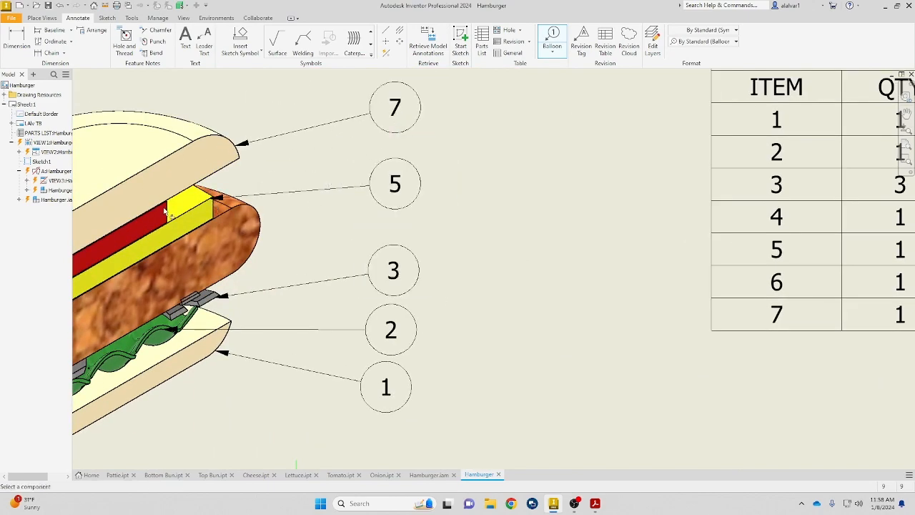
Add a balloon for the tomato between the cheese and top bun balloons, and finish ballooning.
{"action": "left_click", "coordinate": [169, 210]}
{"action": "left_click", "coordinate": [394, 145]}
{"action": "right_click", "coordinate": [394, 146]}
{"action": "left_click", "coordinate": [429, 148]}
{"action": "key", "text": "Escape"}
{"action": "scroll", "coordinate": [444, 208], "scroll_direction": "up", "scroll_amount": 3}
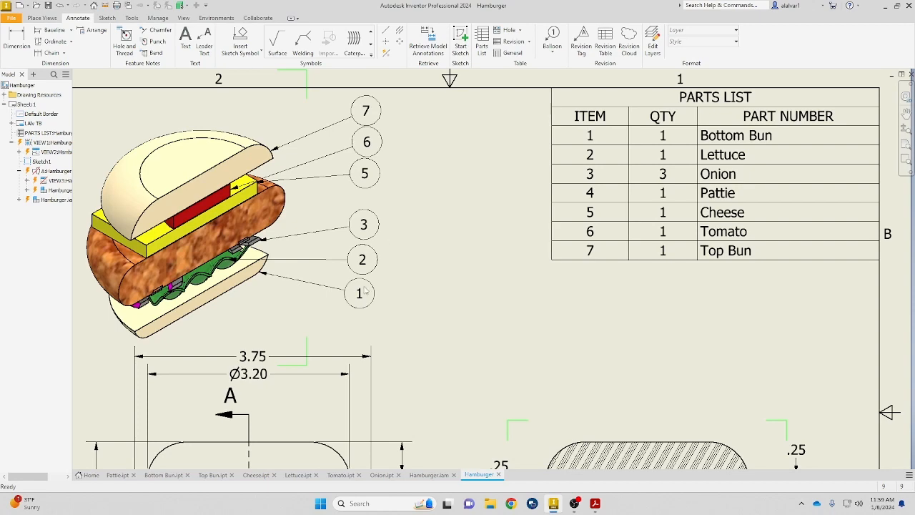
{"action": "scroll", "coordinate": [418, 305], "scroll_direction": "up", "scroll_amount": 3}
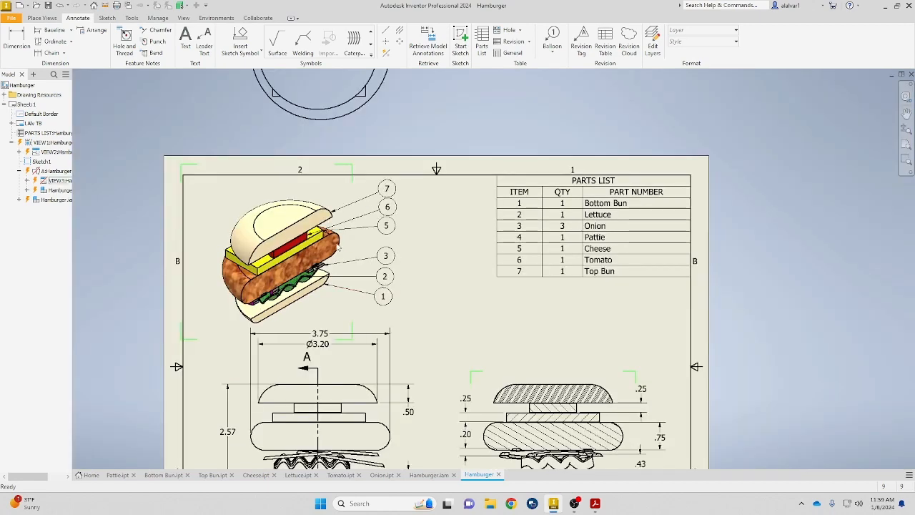
Shift the front and section views slightly down the sheet and start a text annotation.
{"action": "right_click", "coordinate": [470, 267]}
{"action": "middle_click_drag", "start_coordinate": [633, 361], "coordinate": [633, 257]}
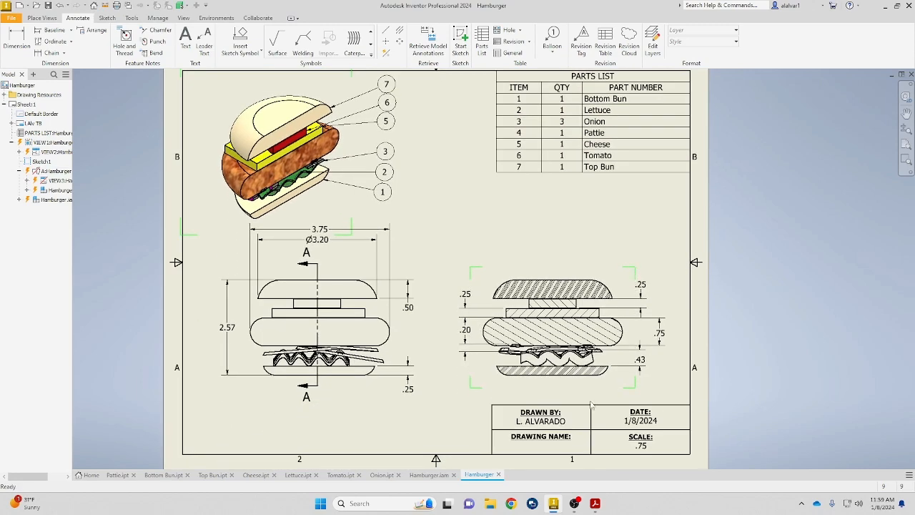
{"action": "key", "text": "t"}
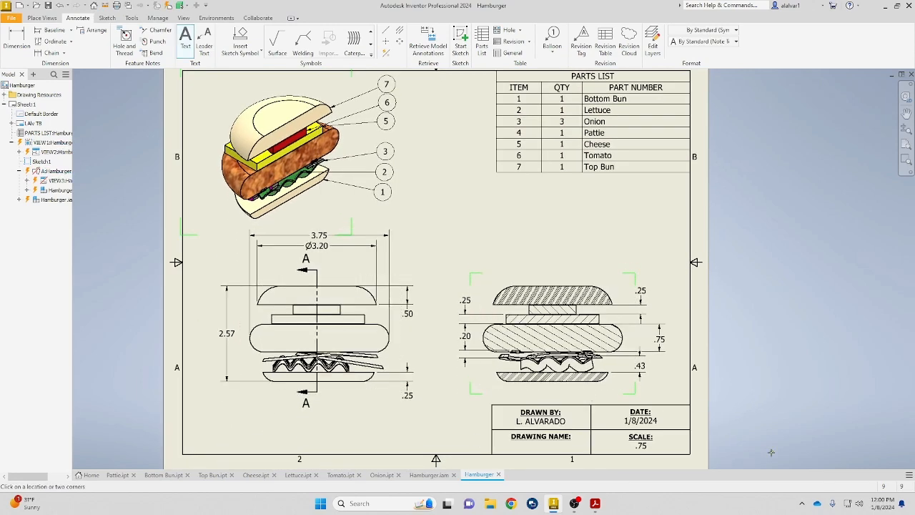